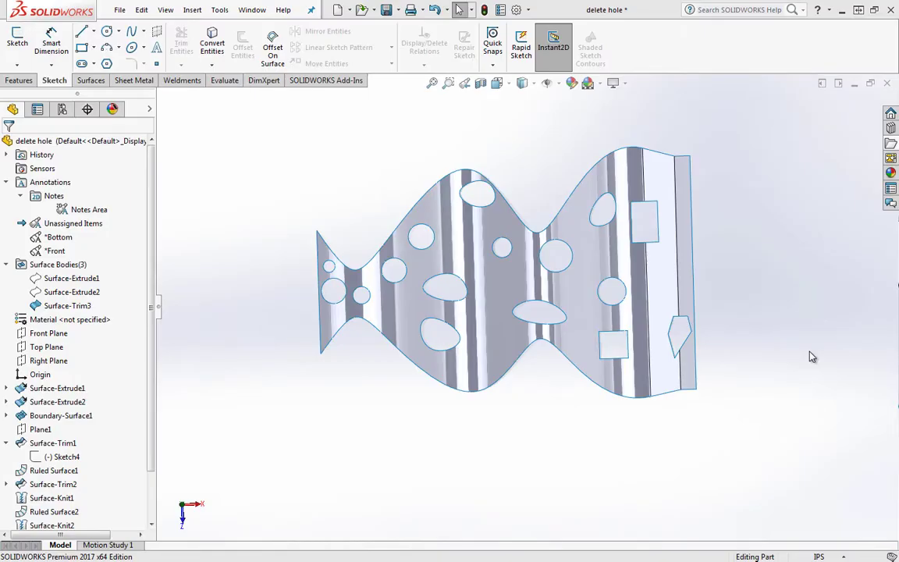
Drag selection boxes over empty space and around the part, and toggle the Selection Filter toolbar with F5.
{"action": "left_click_drag", "start_coordinate": [844, 342], "coordinate": [631, 168]}
{"action": "left_click_drag", "start_coordinate": [272, 507], "coordinate": [440, 434]}
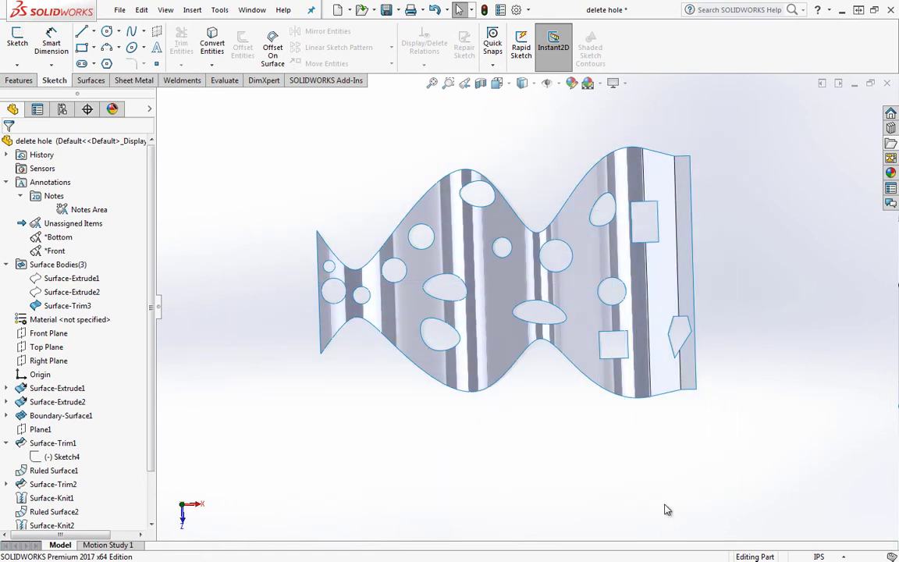
{"action": "key", "text": "F5"}
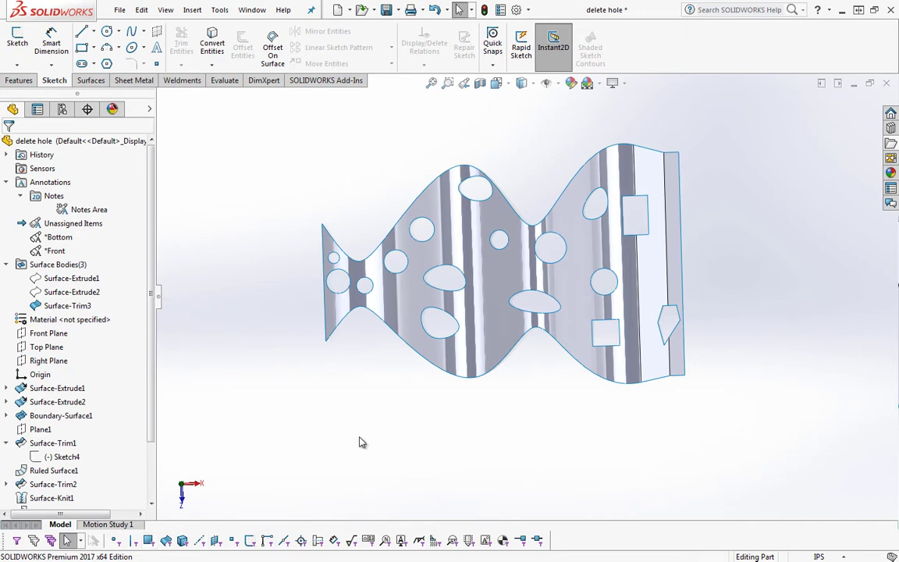
{"action": "key", "text": "F5"}
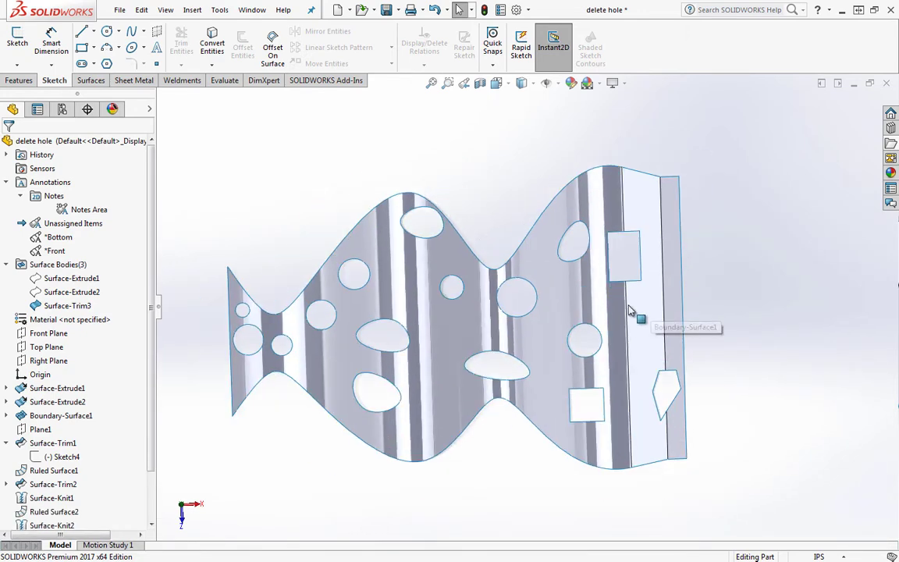
Pan the part left and down, then drag several crossing and window boxes in empty space.
{"action": "middle_click_drag", "start_coordinate": [635, 312], "coordinate": [478, 327], "text": "ctrl"}
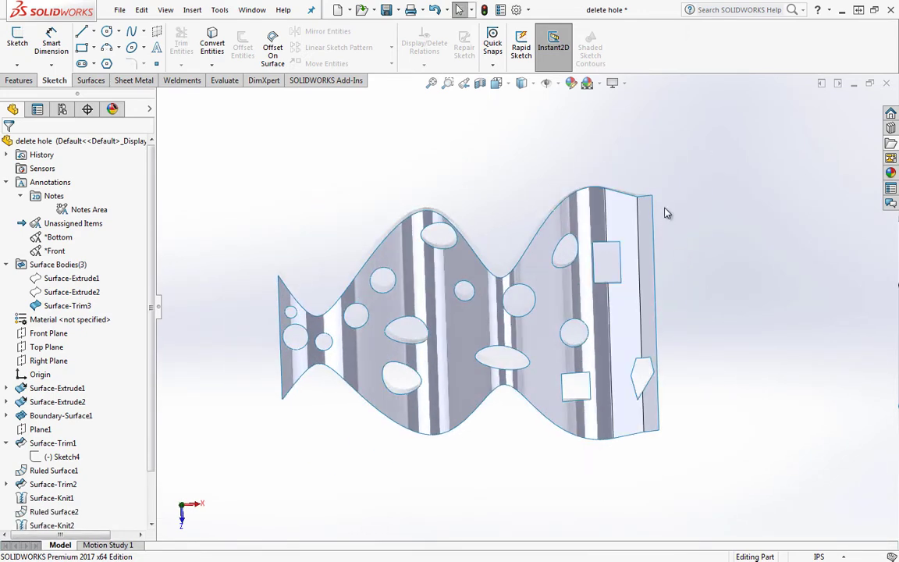
{"action": "left_click_drag", "start_coordinate": [833, 267], "coordinate": [706, 156]}
{"action": "left_click_drag", "start_coordinate": [845, 394], "coordinate": [717, 235]}
{"action": "left_click_drag", "start_coordinate": [821, 393], "coordinate": [693, 192]}
{"action": "left_click_drag", "start_coordinate": [783, 332], "coordinate": [683, 217]}
{"action": "left_click_drag", "start_coordinate": [683, 352], "coordinate": [662, 148]}
Set Lasso as the default bulk selection method in the Selection system options.
{"action": "left_click", "coordinate": [528, 11]}
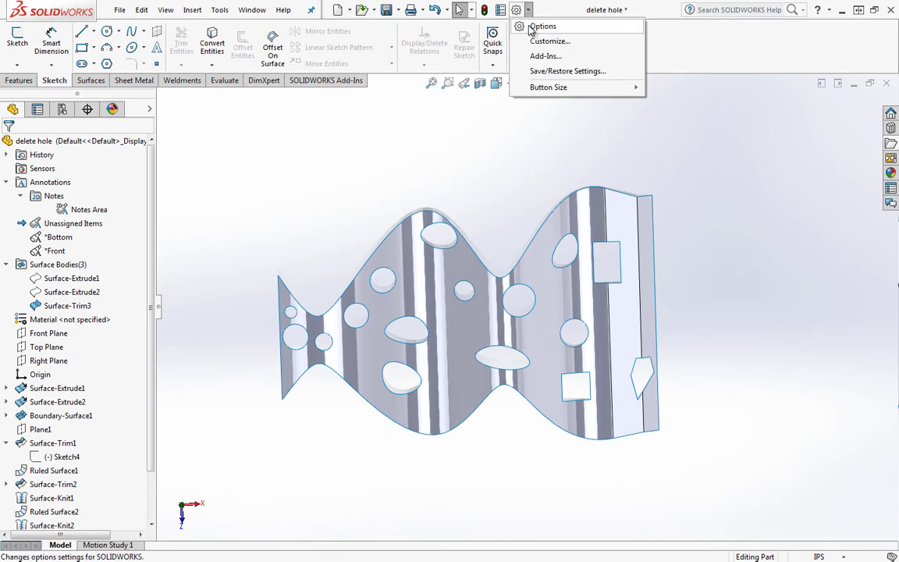
{"action": "left_click", "coordinate": [538, 26]}
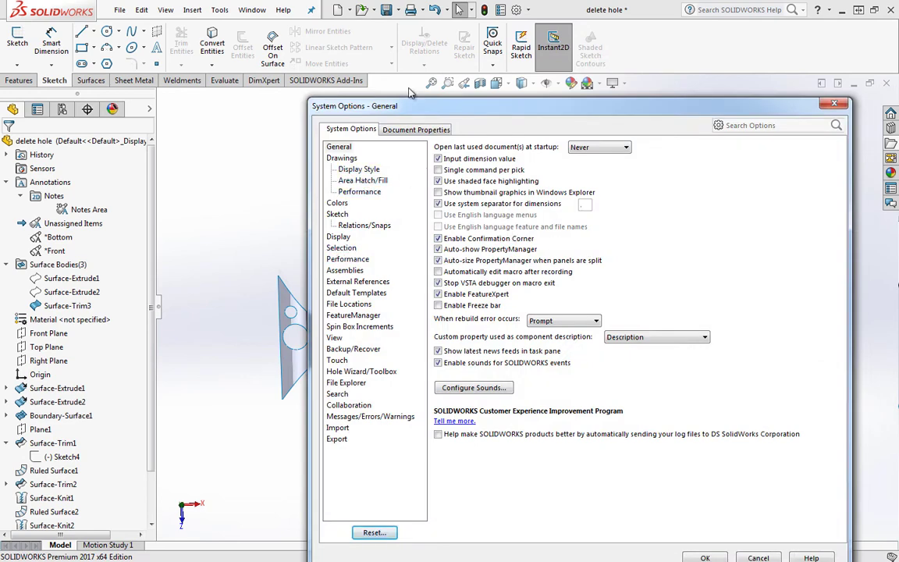
{"action": "left_click_drag", "start_coordinate": [414, 105], "coordinate": [375, 32]}
{"action": "left_click", "coordinate": [300, 175]}
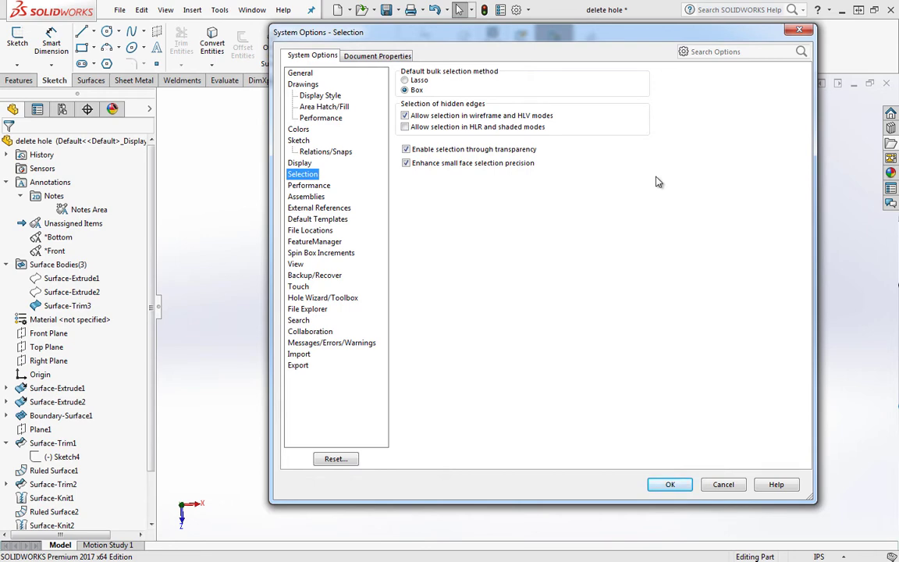
{"action": "left_click", "coordinate": [422, 85]}
{"action": "left_click", "coordinate": [670, 485]}
Lasso-select holes on the part's right side, including the diamond and bottom-right square holes.
{"action": "mouse_move", "coordinate": [705, 385]}
{"action": "left_mouse_down"}
{"action": "mouse_move", "coordinate": [660, 315]}
{"action": "mouse_move", "coordinate": [607, 329]}
{"action": "mouse_move", "coordinate": [601, 398]}
{"action": "mouse_move", "coordinate": [645, 433]}
{"action": "mouse_move", "coordinate": [695, 415]}
{"action": "mouse_move", "coordinate": [614, 340]}
{"action": "mouse_move", "coordinate": [612, 396]}
{"action": "mouse_move", "coordinate": [651, 431]}
{"action": "left_mouse_up"}
{"action": "mouse_move", "coordinate": [656, 316]}
{"action": "left_mouse_down"}
{"action": "mouse_move", "coordinate": [749, 448]}
{"action": "mouse_move", "coordinate": [689, 425]}
{"action": "mouse_move", "coordinate": [680, 487]}
{"action": "mouse_move", "coordinate": [662, 332]}
{"action": "mouse_move", "coordinate": [622, 395]}
{"action": "mouse_move", "coordinate": [623, 457]}
{"action": "left_mouse_up"}
{"action": "mouse_move", "coordinate": [559, 472]}
{"action": "left_mouse_down"}
{"action": "mouse_move", "coordinate": [595, 390]}
{"action": "mouse_move", "coordinate": [562, 371]}
{"action": "mouse_move", "coordinate": [578, 421]}
{"action": "left_mouse_up"}
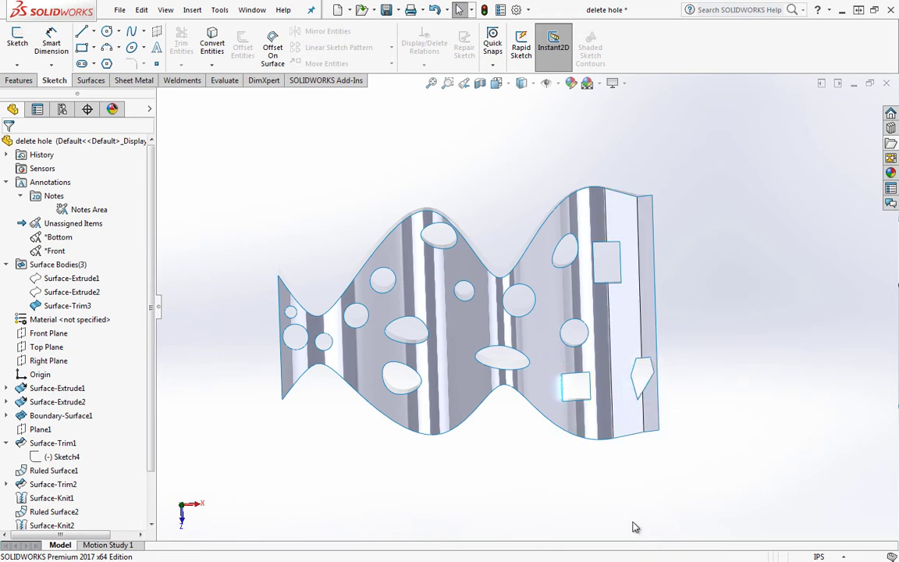
{"action": "mouse_move", "coordinate": [613, 478]}
{"action": "left_mouse_down"}
{"action": "mouse_move", "coordinate": [574, 373]}
{"action": "mouse_move", "coordinate": [545, 362]}
{"action": "mouse_move", "coordinate": [478, 486]}
{"action": "mouse_move", "coordinate": [552, 372]}
{"action": "mouse_move", "coordinate": [542, 358]}
{"action": "mouse_move", "coordinate": [484, 476]}
{"action": "left_mouse_up"}
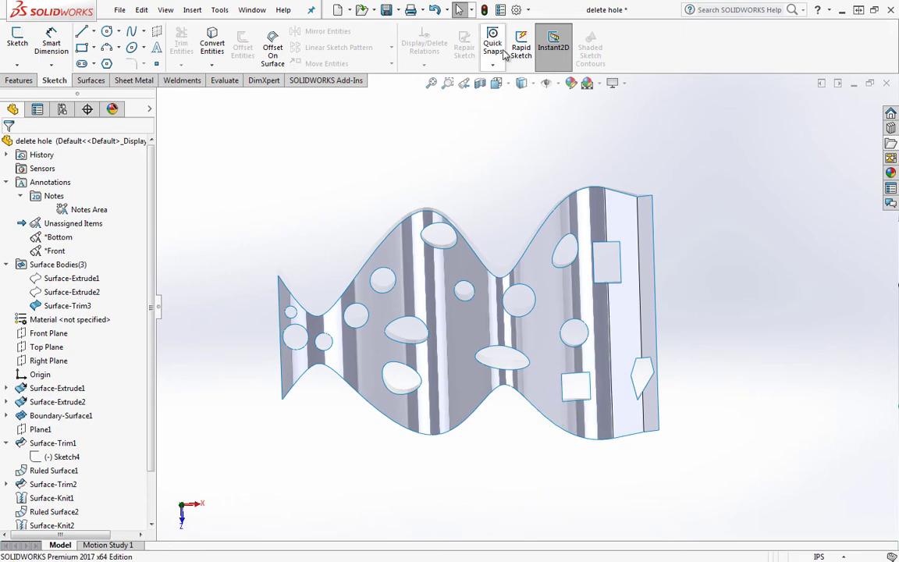
Set the default bulk selection method back to Box in the Selection options.
{"action": "left_click", "coordinate": [527, 9]}
{"action": "left_click", "coordinate": [541, 27]}
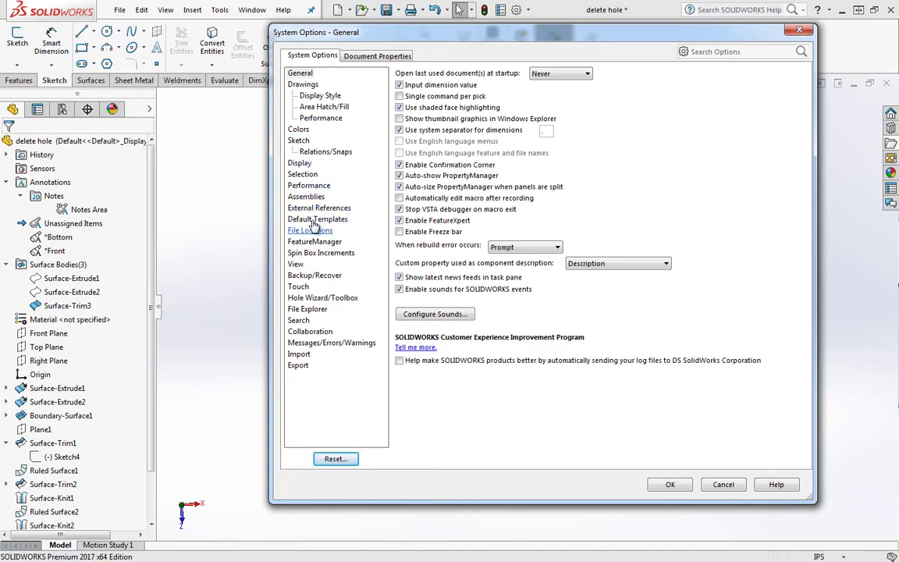
{"action": "left_click", "coordinate": [304, 174]}
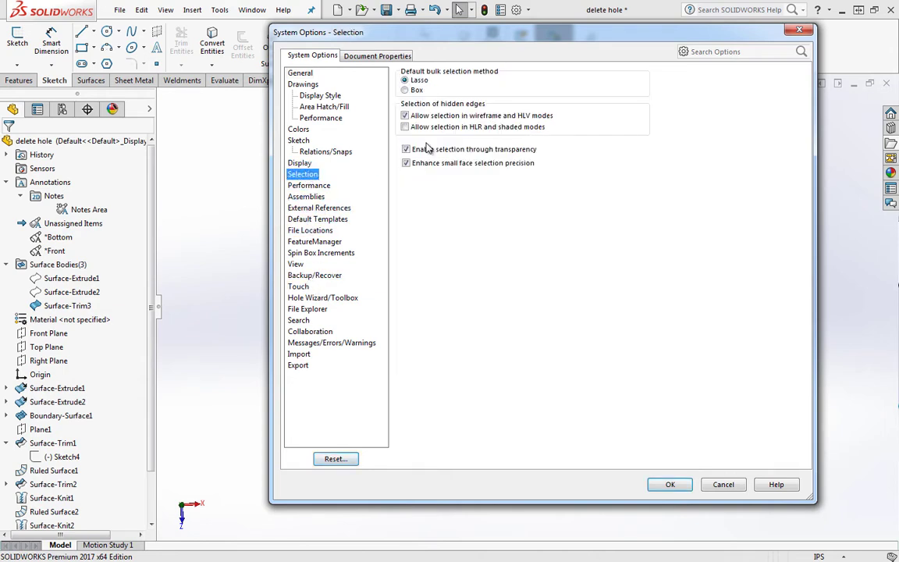
{"action": "left_click", "coordinate": [415, 90]}
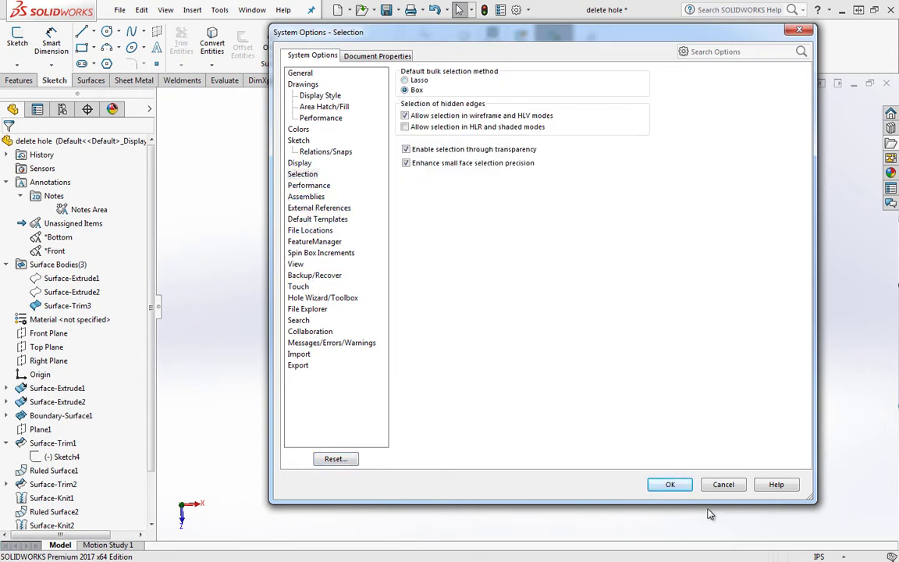
{"action": "left_click", "coordinate": [669, 485]}
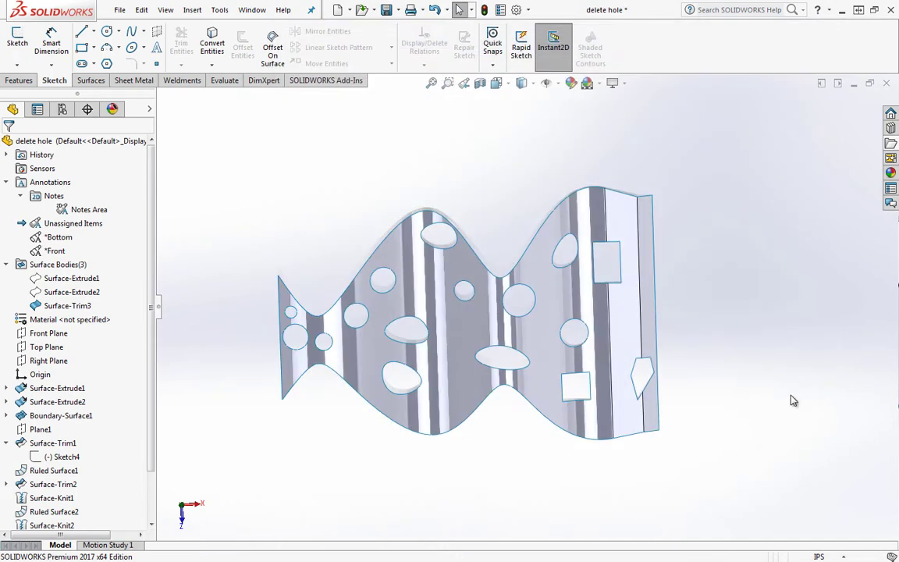
Select the whole trimmed surface with a right-to-left crossing box, orbit it edge-on, then clear it.
{"action": "left_click_drag", "start_coordinate": [788, 396], "coordinate": [836, 252]}
{"action": "left_click_drag", "start_coordinate": [746, 451], "coordinate": [201, 144]}
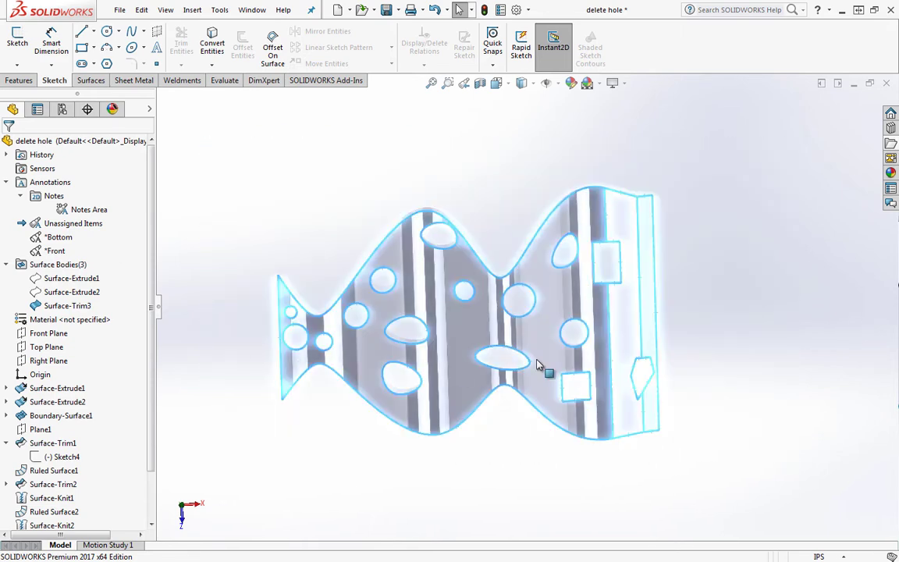
{"action": "middle_click_drag", "start_coordinate": [537, 365], "coordinate": [593, 293]}
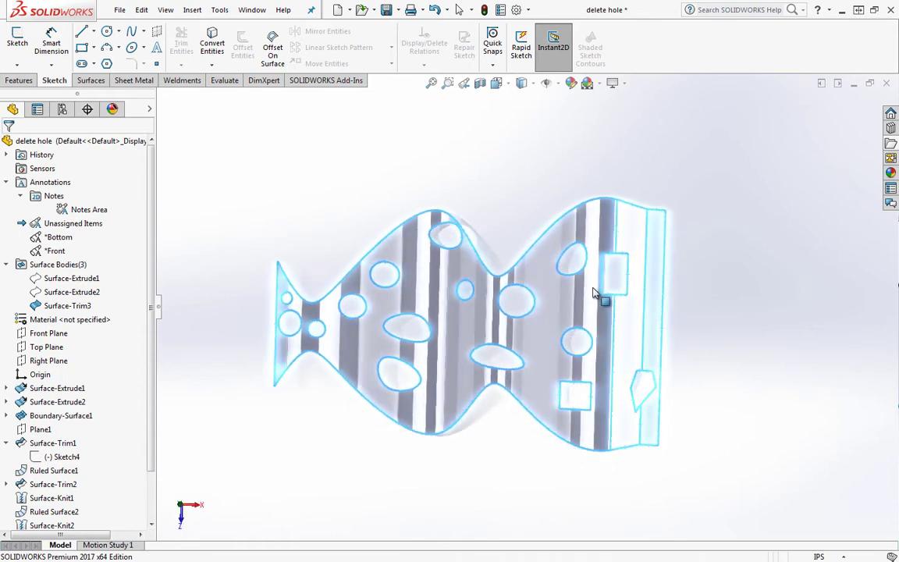
{"action": "left_click", "coordinate": [746, 342]}
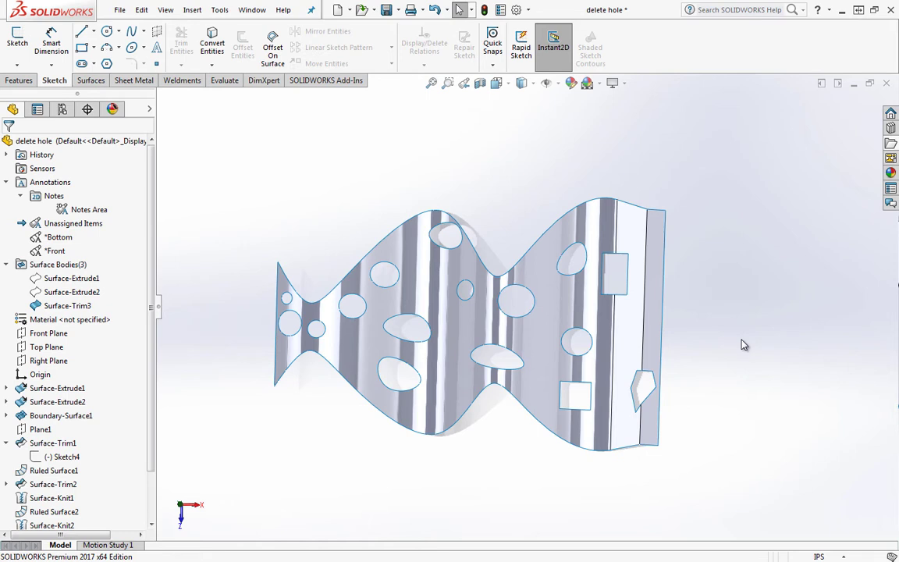
Box-select and then click the small face at the part's right end, zooming in as needed.
{"action": "middle_click_drag", "start_coordinate": [744, 344], "coordinate": [811, 353]}
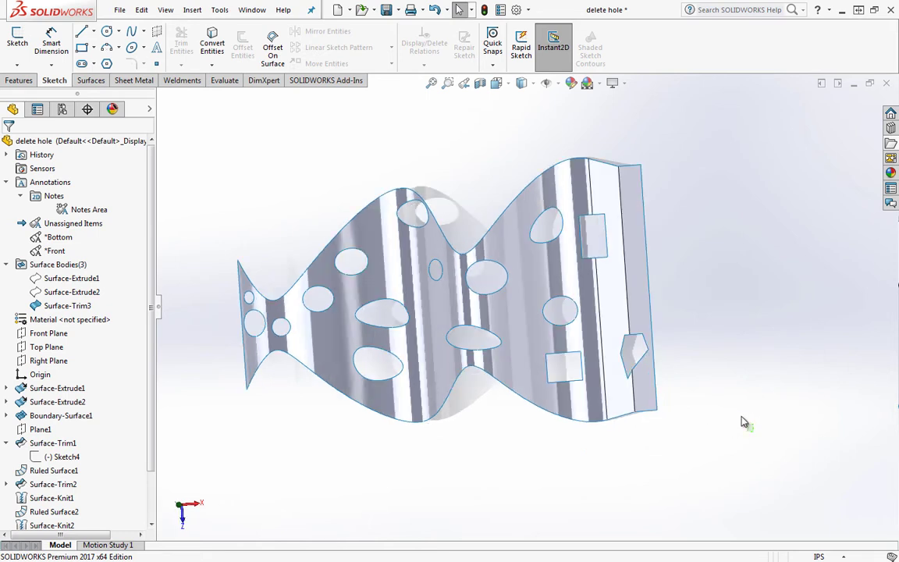
{"action": "left_click_drag", "start_coordinate": [753, 431], "coordinate": [615, 343]}
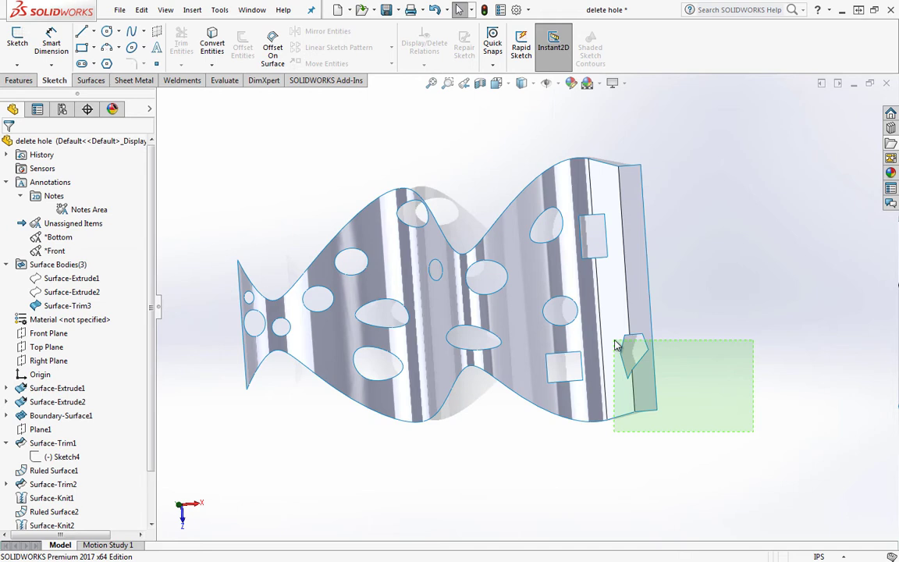
{"action": "mouse_move", "coordinate": [616, 345]}
{"action": "left_mouse_down"}
{"action": "mouse_move", "coordinate": [616, 327]}
{"action": "mouse_move", "coordinate": [247, 377]}
{"action": "mouse_move", "coordinate": [640, 352]}
{"action": "mouse_move", "coordinate": [610, 344]}
{"action": "left_mouse_up"}
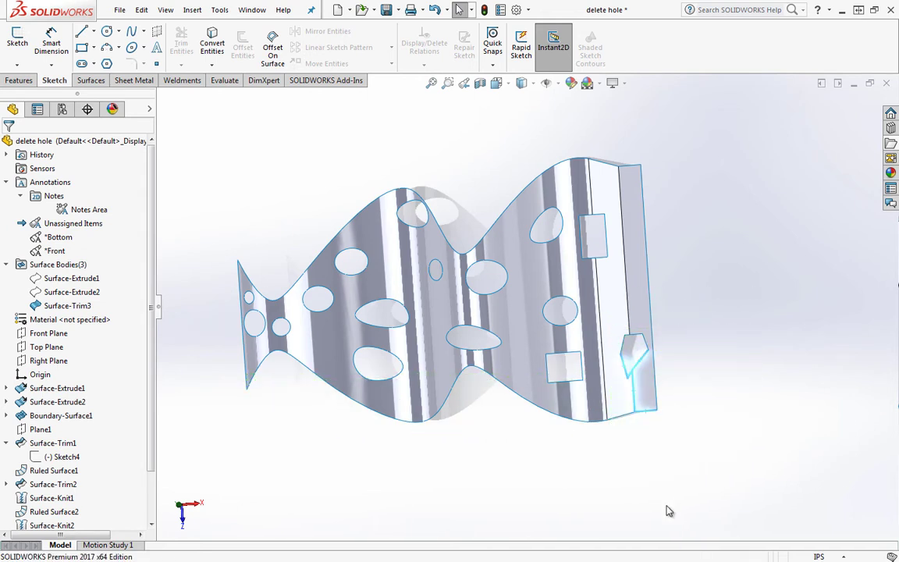
{"action": "scroll", "coordinate": [642, 371], "scroll_direction": "down", "scroll_amount": 6}
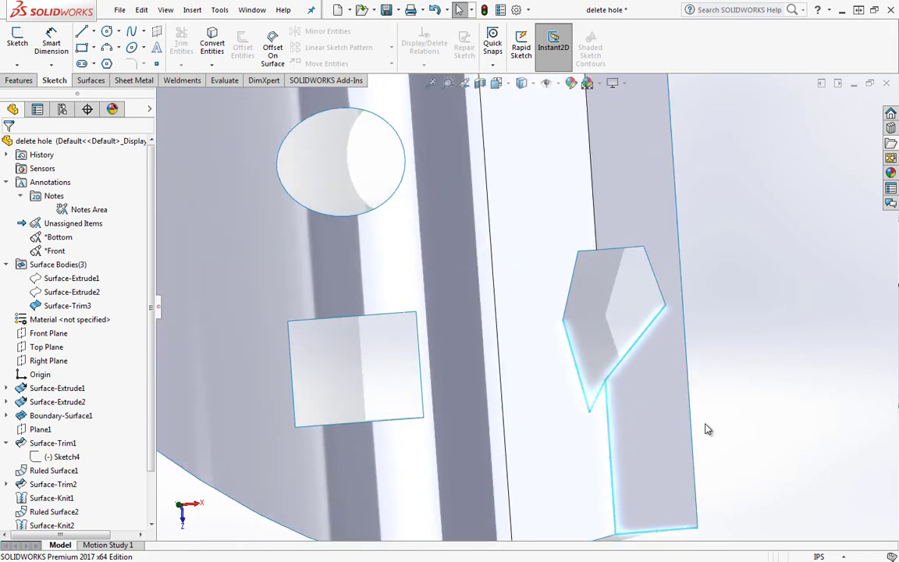
{"action": "scroll", "coordinate": [703, 453], "scroll_direction": "up", "scroll_amount": 5}
{"action": "left_click_drag", "start_coordinate": [707, 459], "coordinate": [523, 288]}
{"action": "left_click", "coordinate": [770, 426]}
{"action": "left_click", "coordinate": [581, 371]}
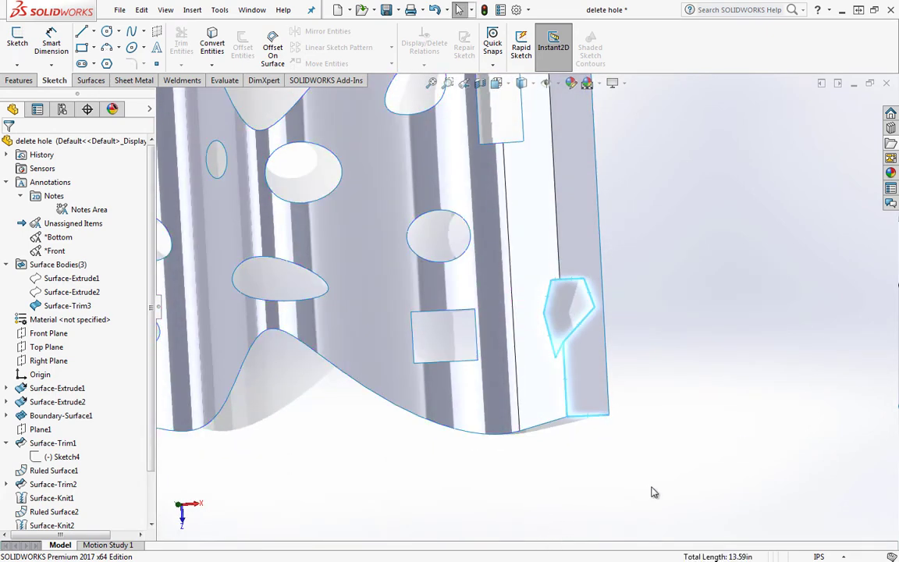
{"action": "scroll", "coordinate": [648, 492], "scroll_direction": "up", "scroll_amount": 5}
{"action": "left_click_drag", "start_coordinate": [482, 417], "coordinate": [570, 341]}
Box the lower-right corner from below to pick its bottom edge, then orbit and zoom to check it.
{"action": "left_click_drag", "start_coordinate": [463, 419], "coordinate": [599, 328]}
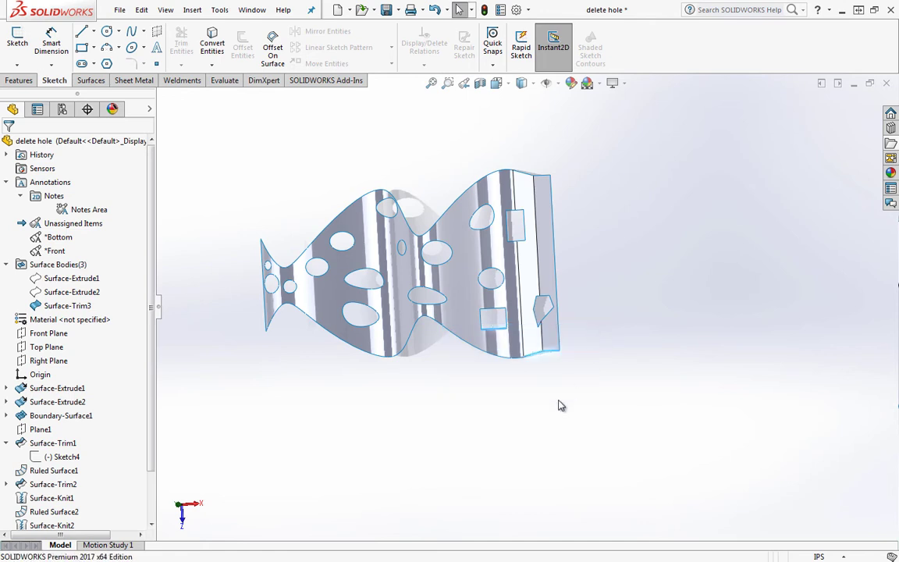
{"action": "scroll", "coordinate": [528, 365], "scroll_direction": "down", "scroll_amount": 3}
{"action": "left_click_drag", "start_coordinate": [355, 422], "coordinate": [676, 272]}
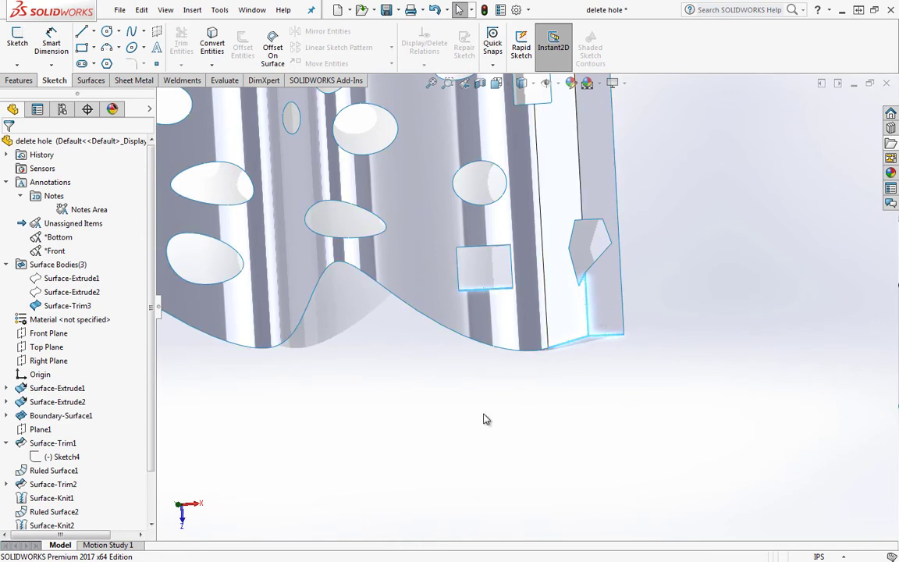
{"action": "left_click_drag", "start_coordinate": [681, 409], "coordinate": [393, 240]}
{"action": "middle_click_drag", "start_coordinate": [532, 420], "coordinate": [593, 433]}
{"action": "scroll", "coordinate": [505, 415], "scroll_direction": "up", "scroll_amount": 5}
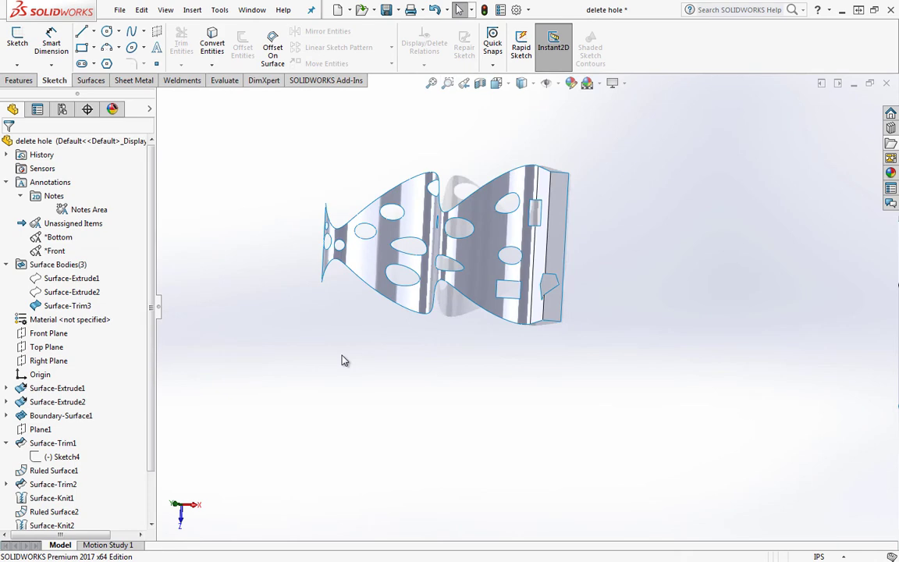
Edit Sketch4 and box-select the small square's lines and point.
{"action": "right_click", "coordinate": [55, 457]}
{"action": "left_click", "coordinate": [65, 336]}
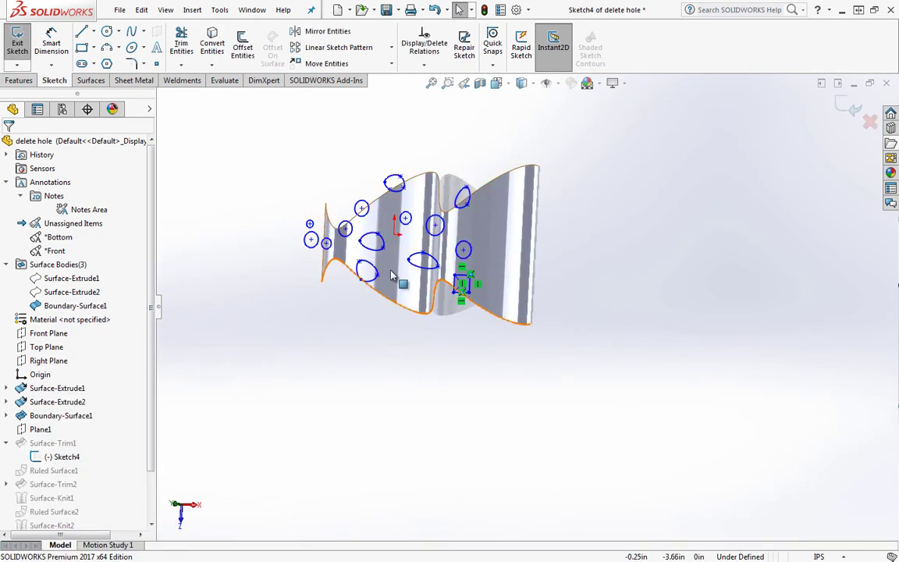
{"action": "left_click_drag", "start_coordinate": [503, 322], "coordinate": [469, 276]}
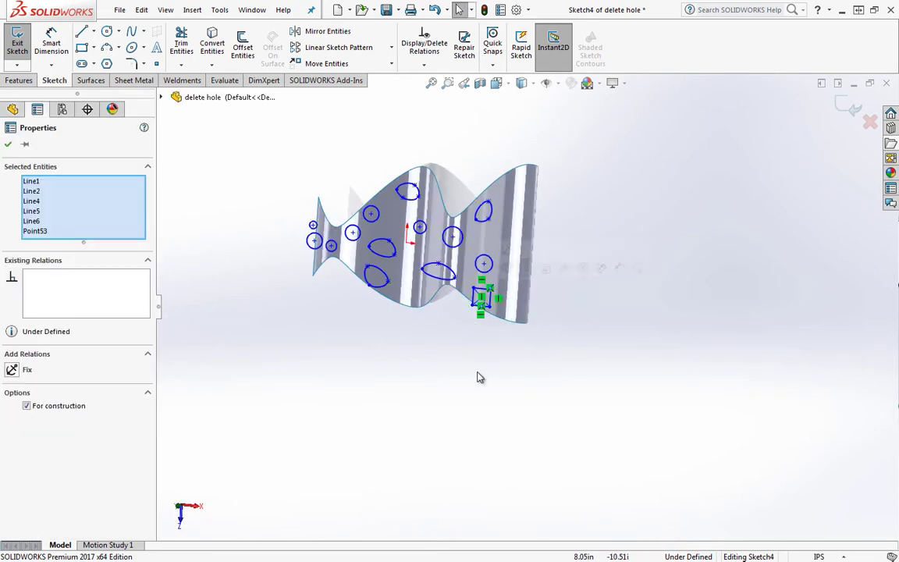
{"action": "scroll", "coordinate": [471, 337], "scroll_direction": "down", "scroll_amount": 3}
{"action": "scroll", "coordinate": [537, 219], "scroll_direction": "down", "scroll_amount": 2}
{"action": "left_click", "coordinate": [510, 403]}
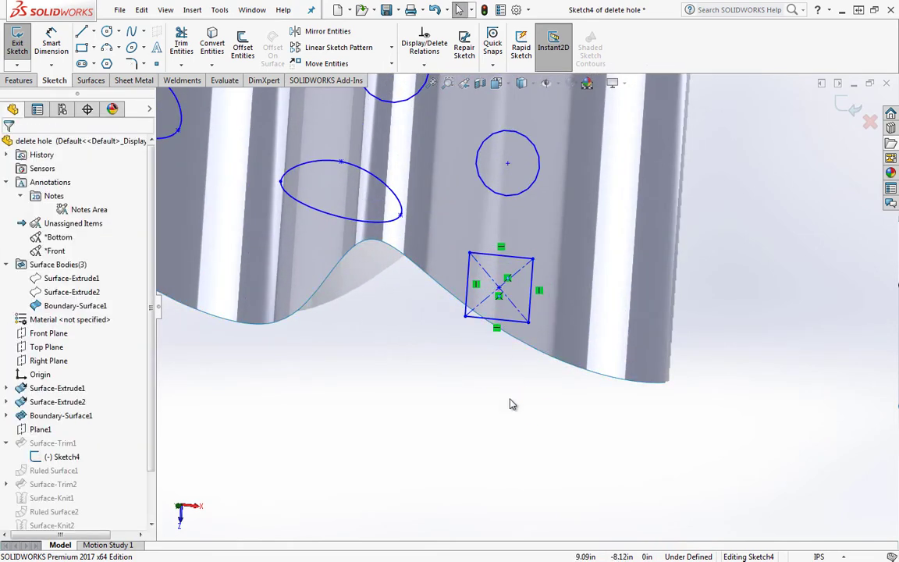
{"action": "mouse_move", "coordinate": [517, 386]}
{"action": "left_mouse_down"}
{"action": "mouse_move", "coordinate": [448, 318]}
{"action": "mouse_move", "coordinate": [457, 330]}
{"action": "mouse_move", "coordinate": [467, 320]}
{"action": "left_mouse_up"}
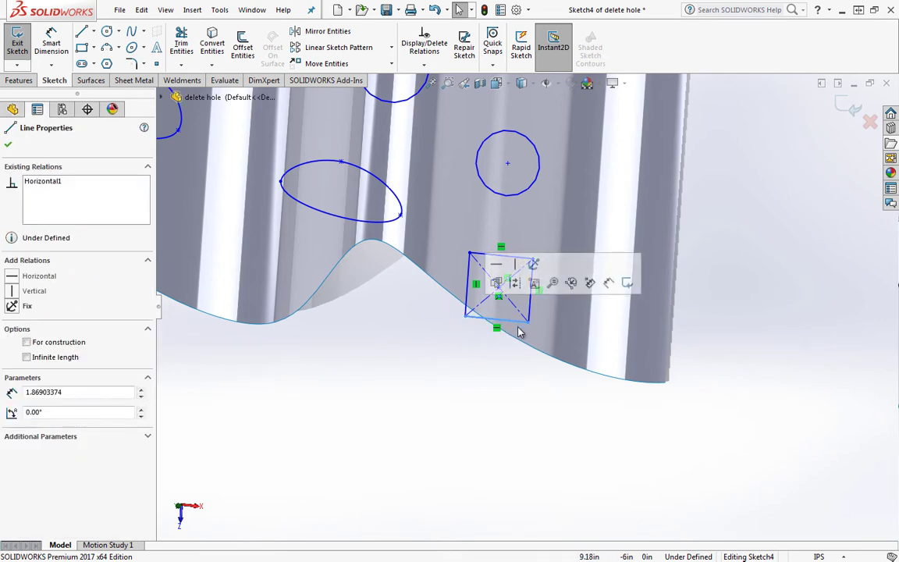
{"action": "left_click", "coordinate": [457, 430]}
Window-select the square and the two lower ellipses, then deselect and pick the square sketch.
{"action": "left_click_drag", "start_coordinate": [246, 384], "coordinate": [560, 264]}
{"action": "scroll", "coordinate": [561, 263], "scroll_direction": "up", "scroll_amount": 2}
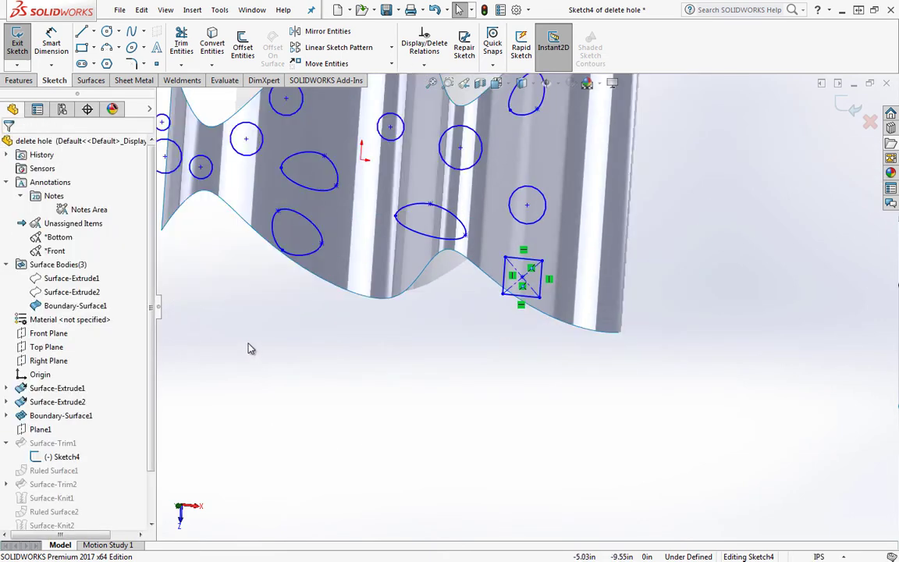
{"action": "left_click_drag", "start_coordinate": [247, 343], "coordinate": [664, 204]}
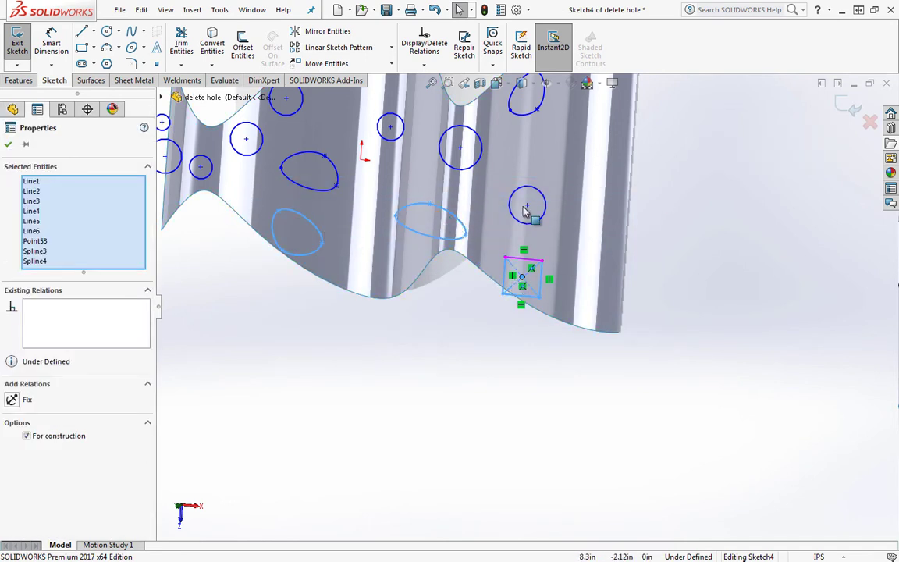
{"action": "left_click", "coordinate": [654, 269]}
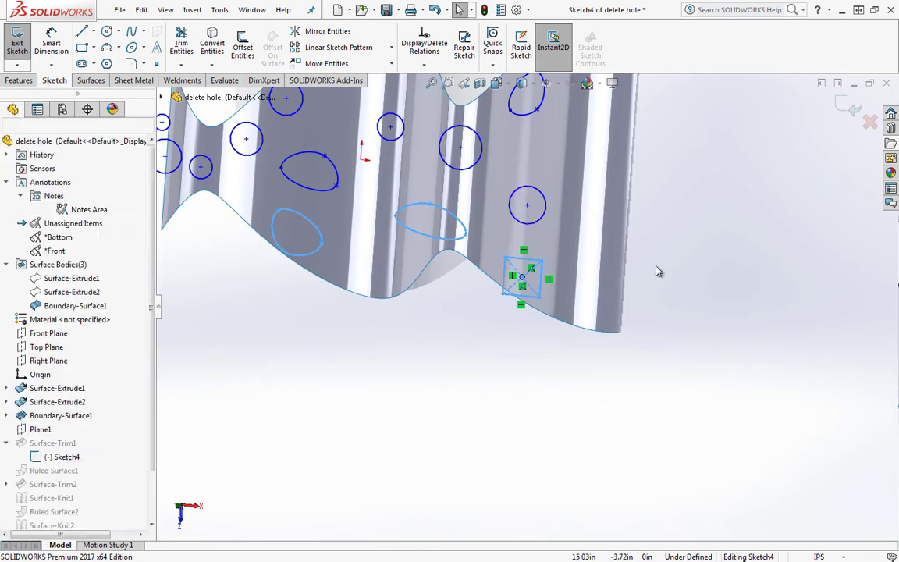
{"action": "scroll", "coordinate": [665, 321], "scroll_direction": "up", "scroll_amount": 3}
{"action": "middle_click_drag", "start_coordinate": [355, 260], "coordinate": [387, 219]}
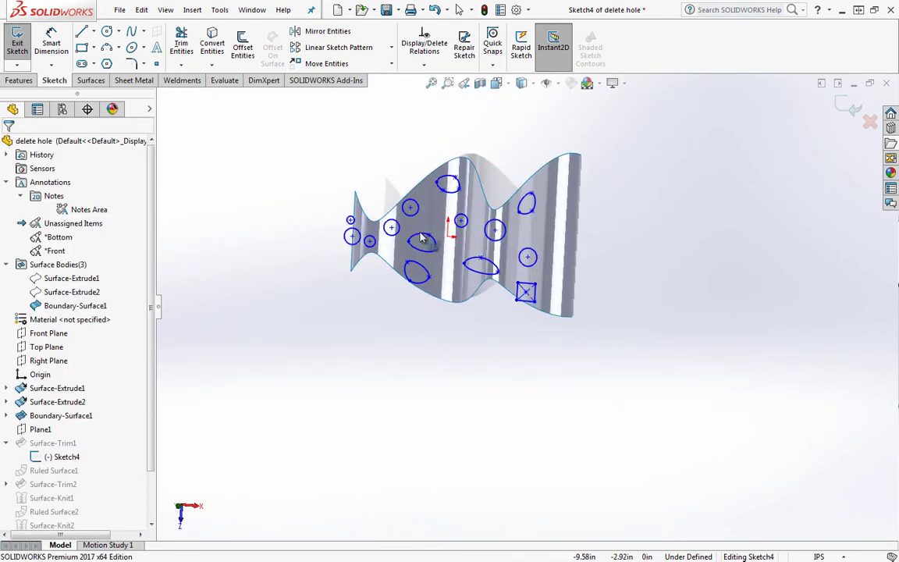
{"action": "left_click", "coordinate": [526, 293]}
Exit Sketch4 to rebuild the trimmed surface, then box-select edges and faces on the right part.
{"action": "left_click", "coordinate": [854, 109]}
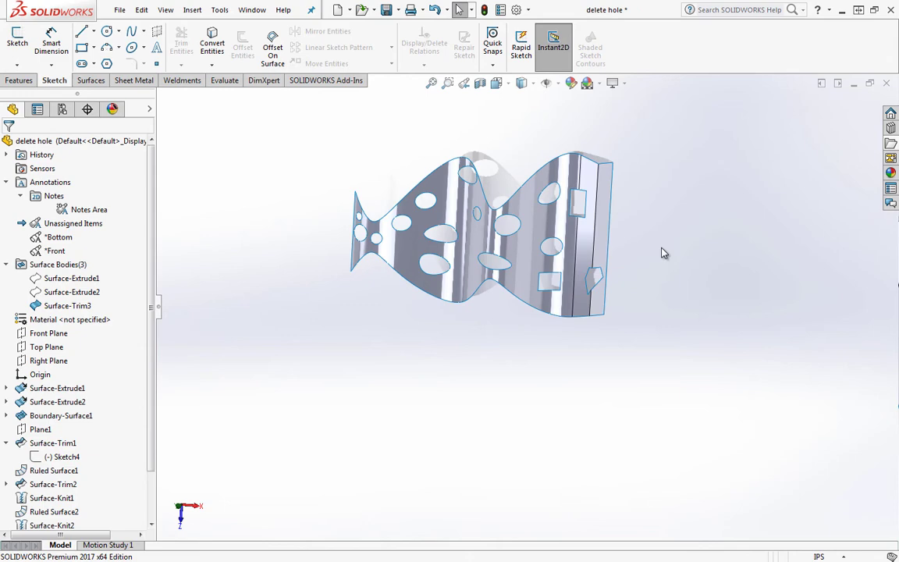
{"action": "scroll", "coordinate": [513, 173], "scroll_direction": "down", "scroll_amount": 3}
{"action": "left_click_drag", "start_coordinate": [697, 375], "coordinate": [478, 133]}
{"action": "middle_click_drag", "start_coordinate": [726, 256], "coordinate": [712, 224]}
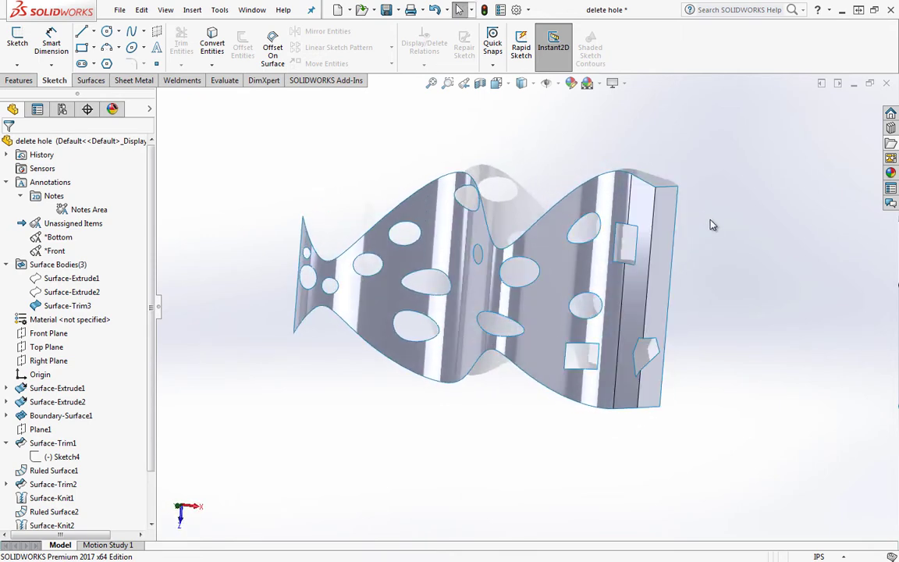
Turn on selection filtering, show the filter toolbar with F6, and pick then deselect the left-tip vertex.
{"action": "key", "text": "F5"}
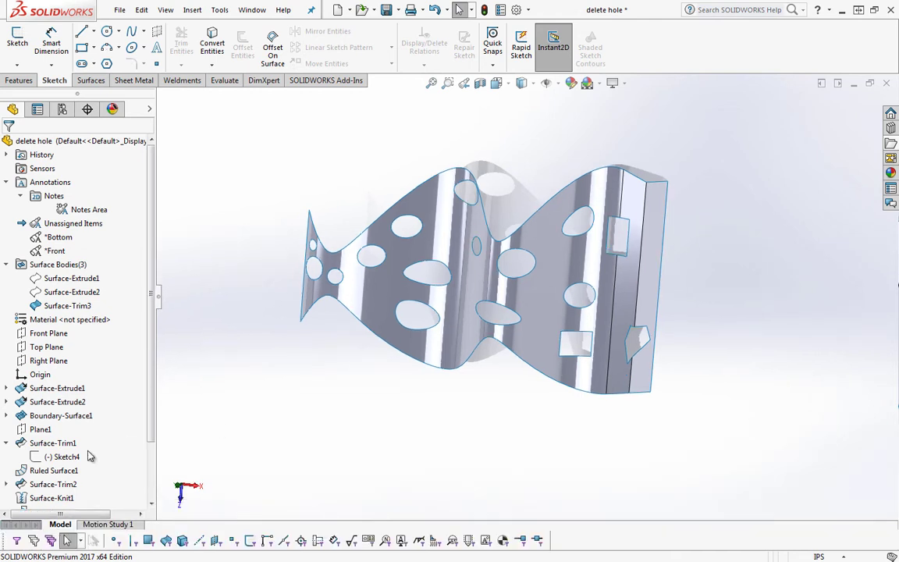
{"action": "key", "text": "F5"}
{"action": "key", "text": "F5"}
{"action": "left_click", "coordinate": [17, 544]}
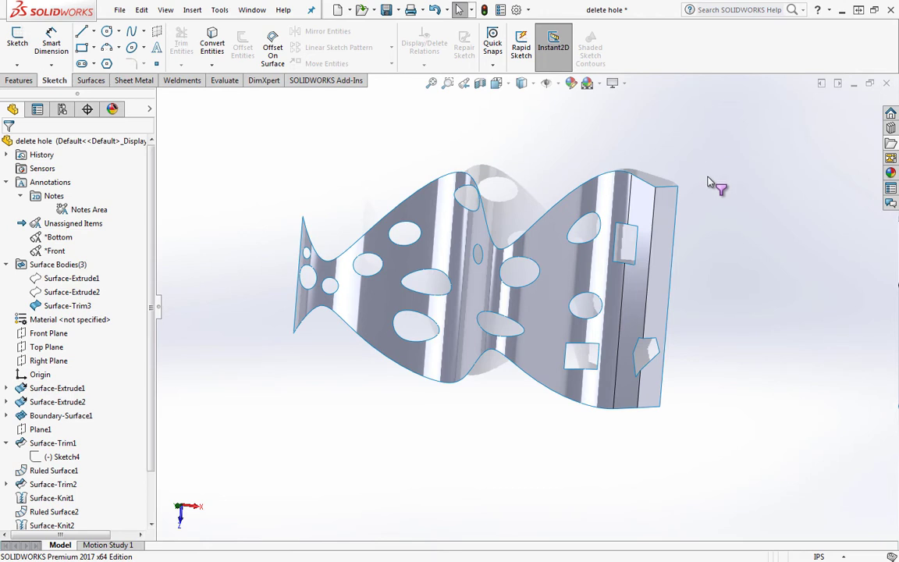
{"action": "key", "text": "F6"}
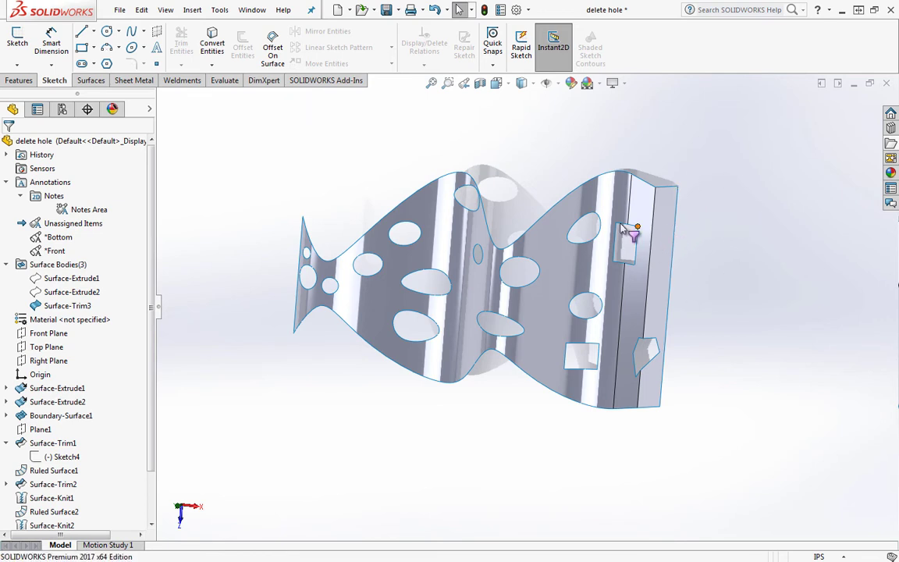
{"action": "left_click", "coordinate": [303, 218]}
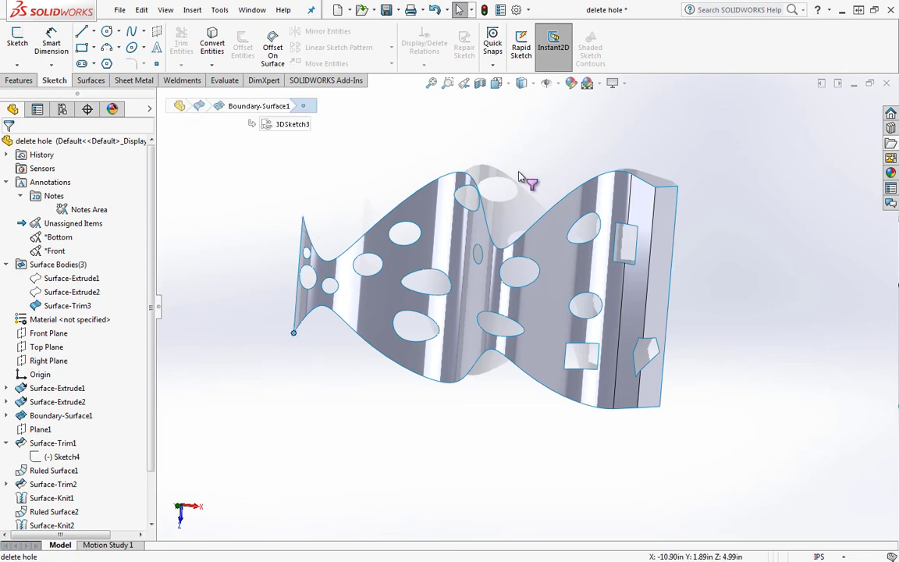
{"action": "left_click", "coordinate": [512, 202]}
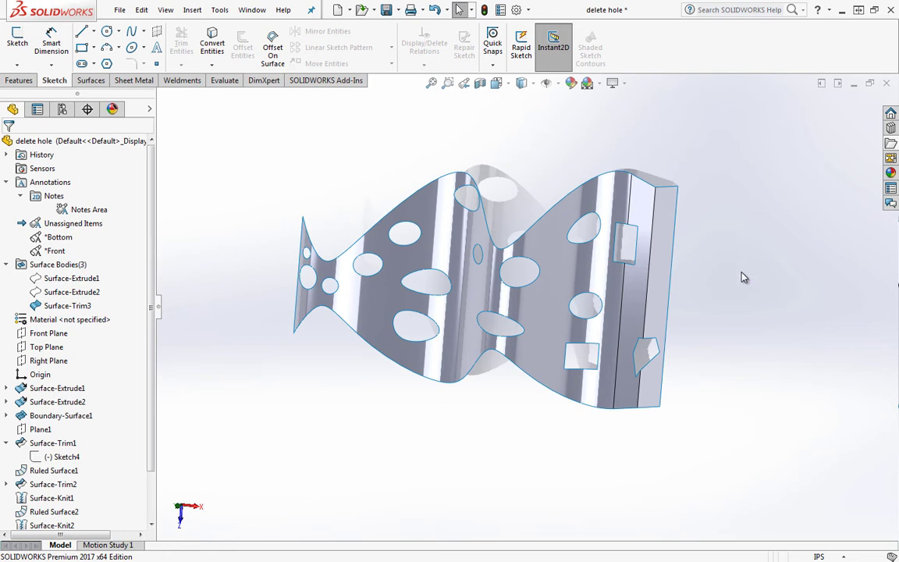
Filter to vertices only and box-select vertices on the right part with crossing and window boxes.
{"action": "key", "text": "F5"}
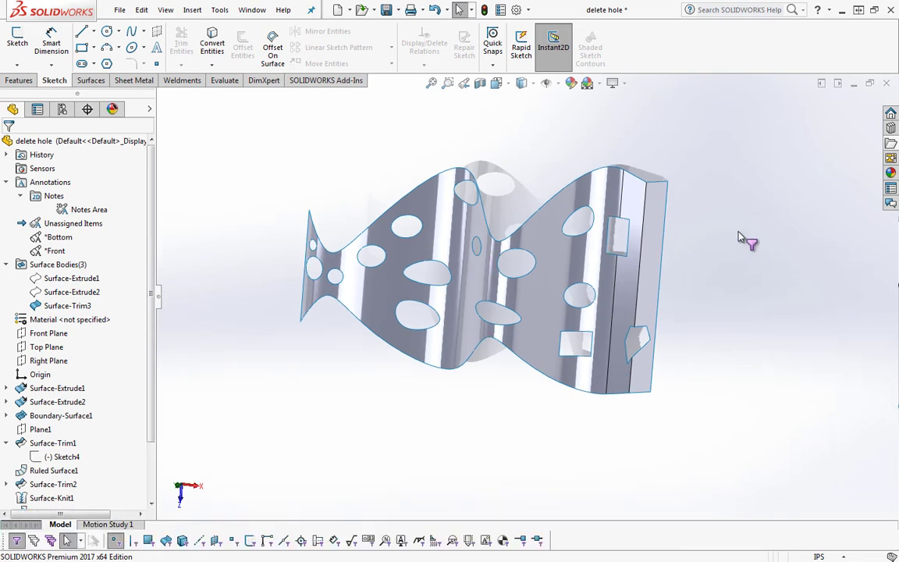
{"action": "left_click", "coordinate": [116, 541]}
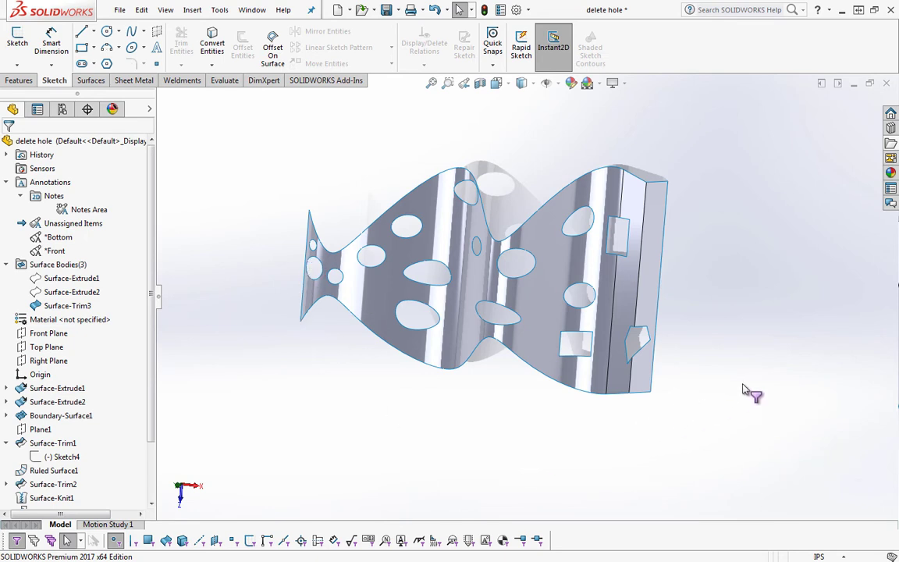
{"action": "left_click_drag", "start_coordinate": [732, 417], "coordinate": [552, 141]}
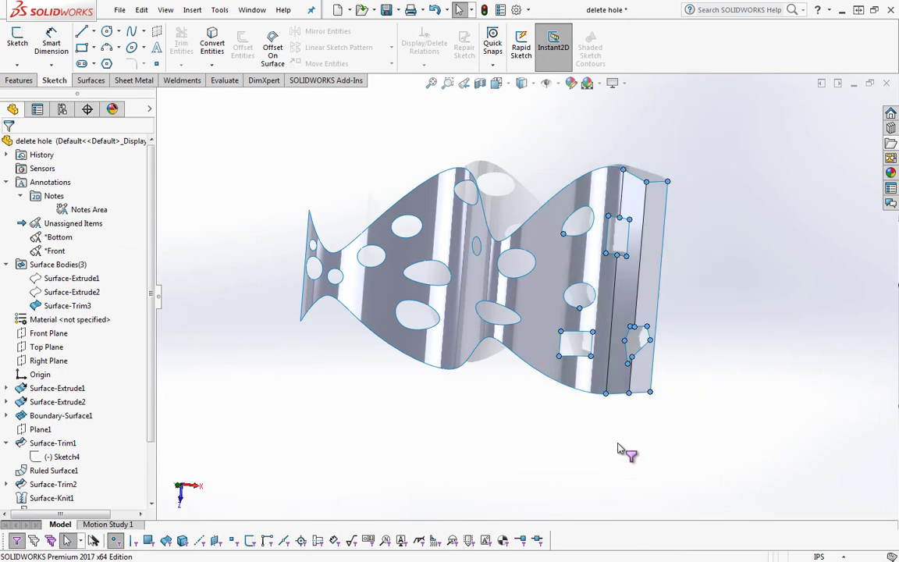
{"action": "left_click_drag", "start_coordinate": [761, 459], "coordinate": [534, 105]}
{"action": "left_click_drag", "start_coordinate": [512, 451], "coordinate": [754, 329]}
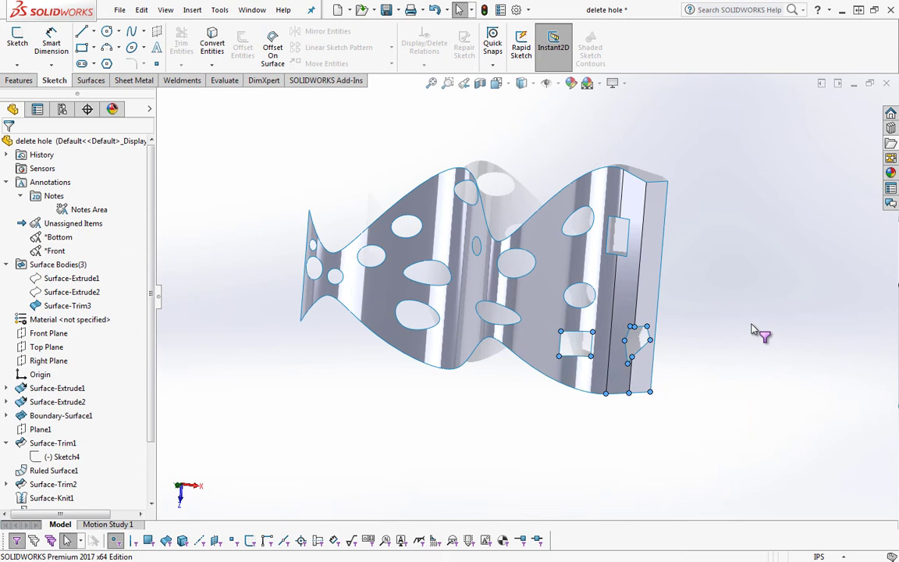
{"action": "mouse_move", "coordinate": [773, 458]}
{"action": "left_mouse_down"}
{"action": "mouse_move", "coordinate": [668, 367]}
{"action": "mouse_move", "coordinate": [592, 252]}
{"action": "mouse_move", "coordinate": [544, 144]}
{"action": "mouse_move", "coordinate": [560, 152]}
{"action": "left_mouse_up"}
{"action": "left_click_drag", "start_coordinate": [486, 447], "coordinate": [812, 156]}
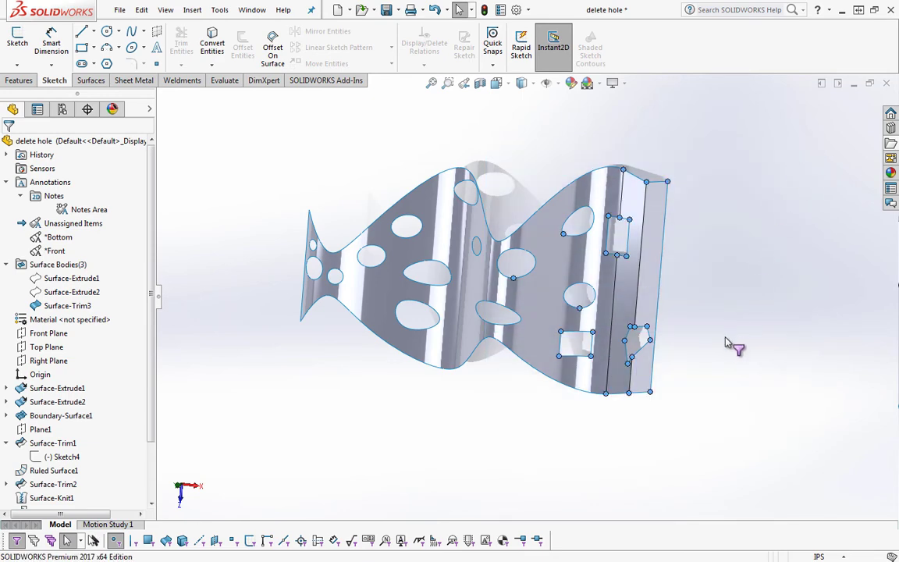
{"action": "mouse_move", "coordinate": [698, 376]}
{"action": "middle_mouse_down"}
{"action": "mouse_move", "coordinate": [749, 380]}
{"action": "mouse_move", "coordinate": [679, 353]}
{"action": "mouse_move", "coordinate": [697, 376]}
{"action": "middle_mouse_up"}
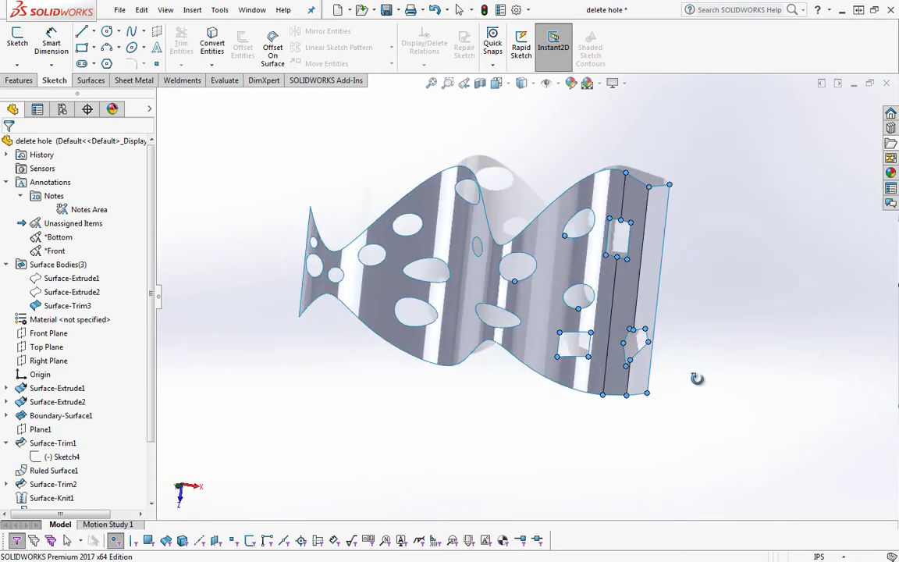
{"action": "left_click", "coordinate": [693, 362]}
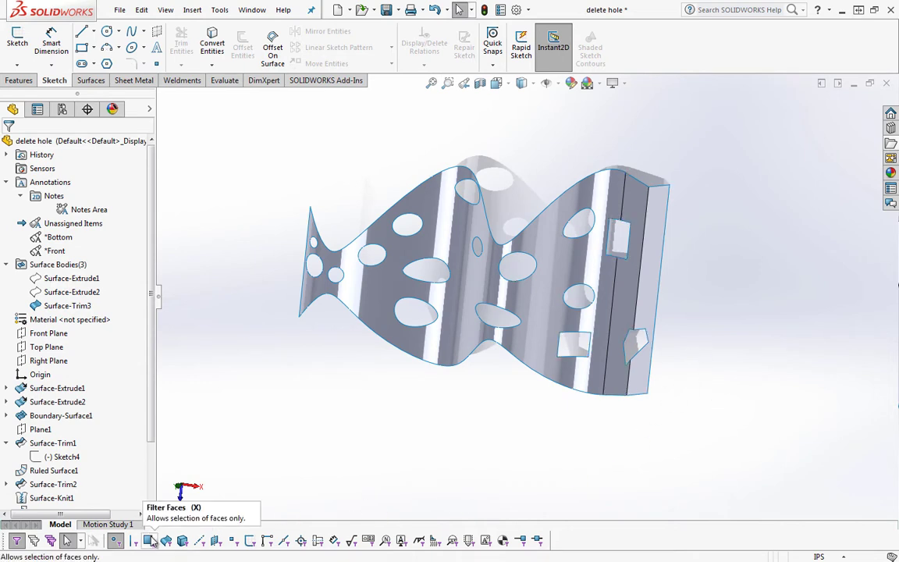
Filter to faces only and box-select the right flap face in front view.
{"action": "left_click", "coordinate": [150, 540]}
{"action": "left_click_drag", "start_coordinate": [734, 438], "coordinate": [610, 271]}
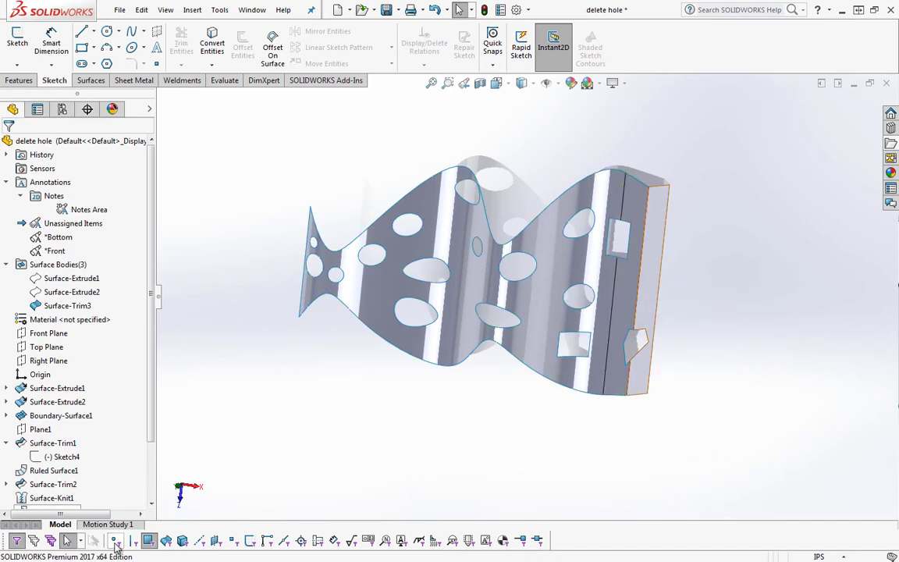
{"action": "left_click", "coordinate": [727, 382]}
{"action": "key", "text": "ctrl+1"}
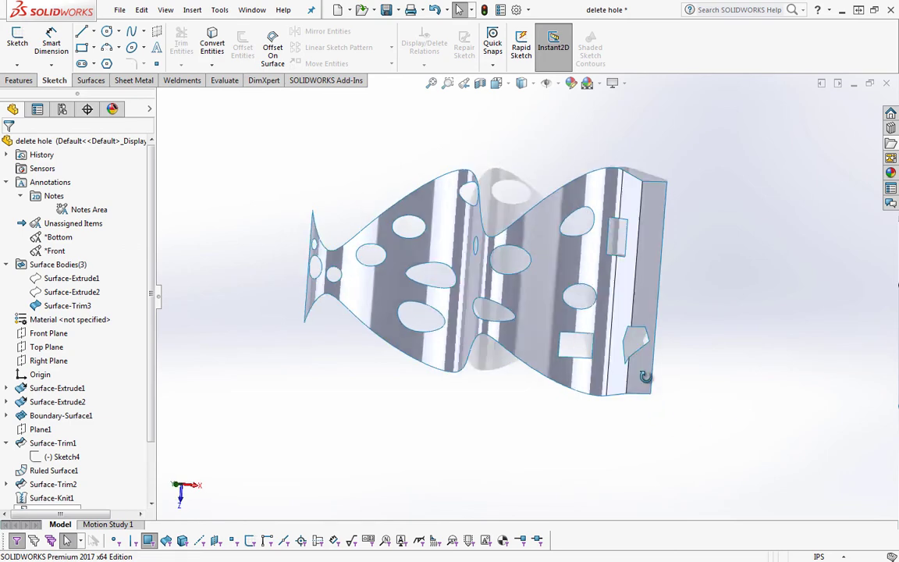
{"action": "left_click_drag", "start_coordinate": [686, 462], "coordinate": [528, 118]}
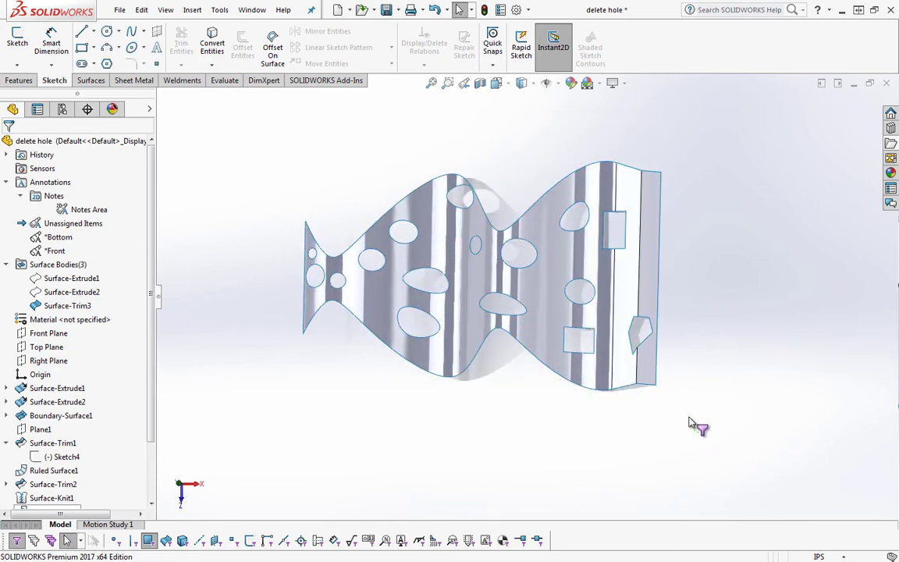
{"action": "left_click_drag", "start_coordinate": [692, 426], "coordinate": [562, 267]}
{"action": "mouse_move", "coordinate": [693, 311]}
{"action": "middle_mouse_down"}
{"action": "mouse_move", "coordinate": [677, 335]}
{"action": "mouse_move", "coordinate": [686, 326]}
{"action": "middle_mouse_up"}
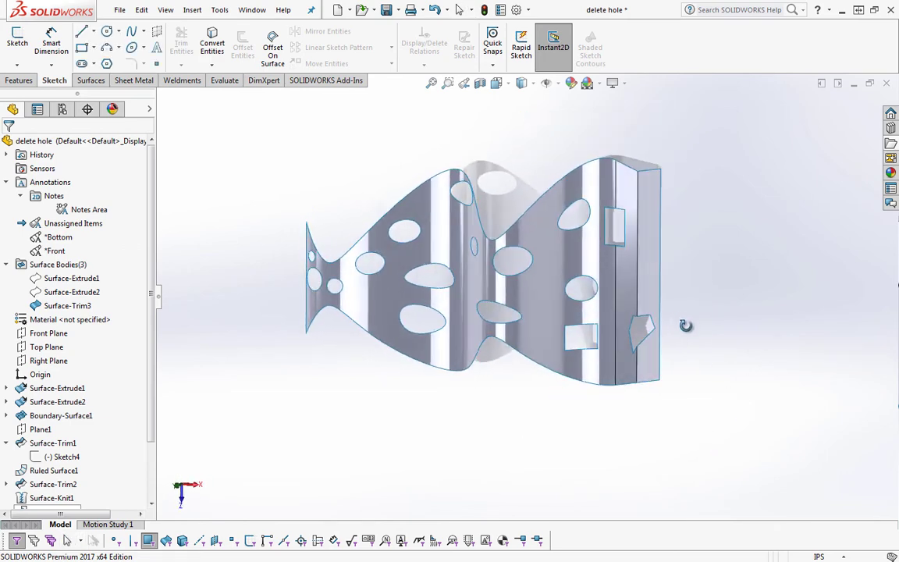
{"action": "left_click_drag", "start_coordinate": [741, 443], "coordinate": [600, 280]}
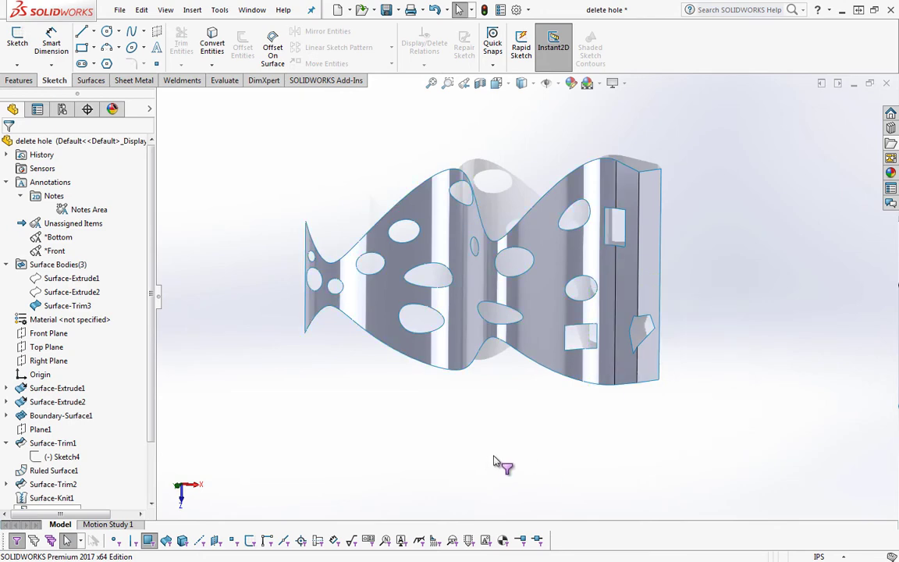
{"action": "left_click_drag", "start_coordinate": [495, 461], "coordinate": [779, 135]}
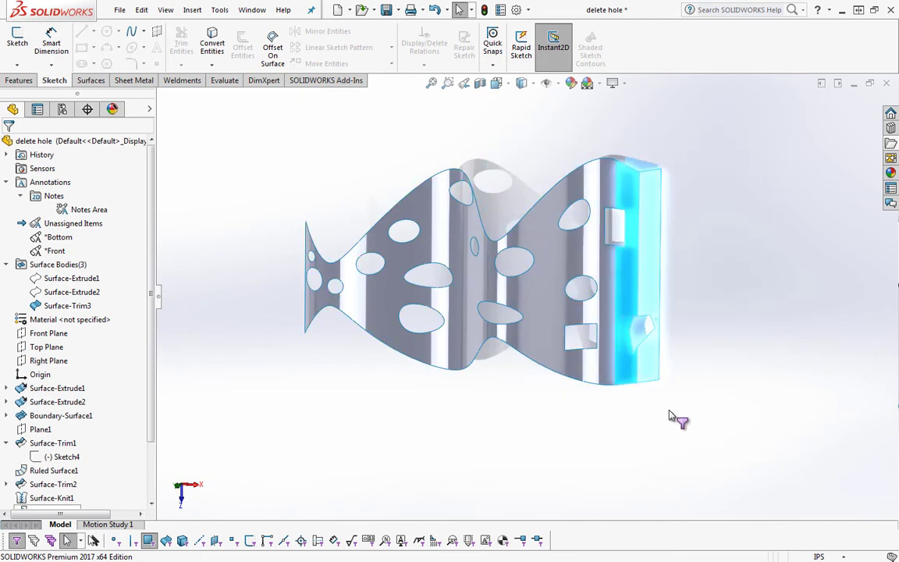
{"action": "middle_click_drag", "start_coordinate": [676, 418], "coordinate": [671, 376]}
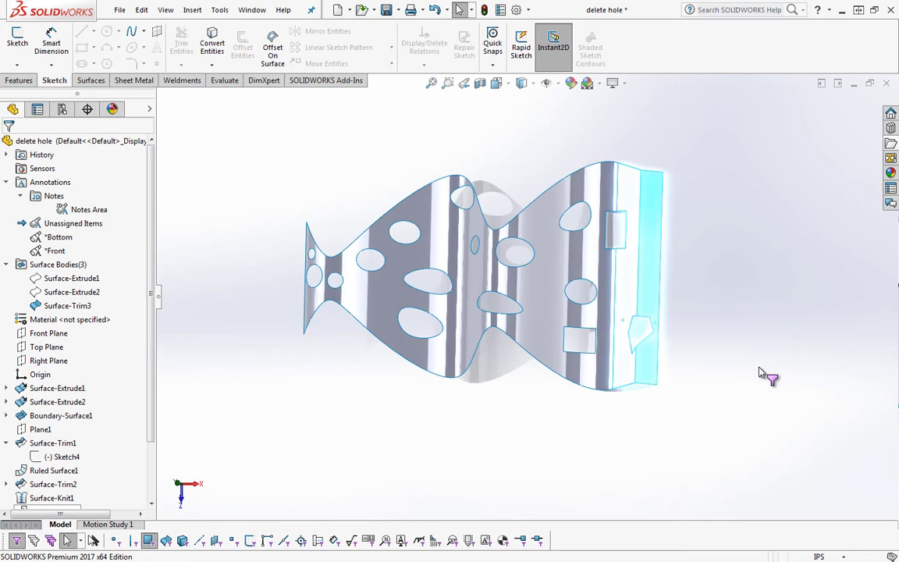
Select the whole fish surface with a window box, then a crossing box, and clear it.
{"action": "left_click_drag", "start_coordinate": [236, 365], "coordinate": [638, 135]}
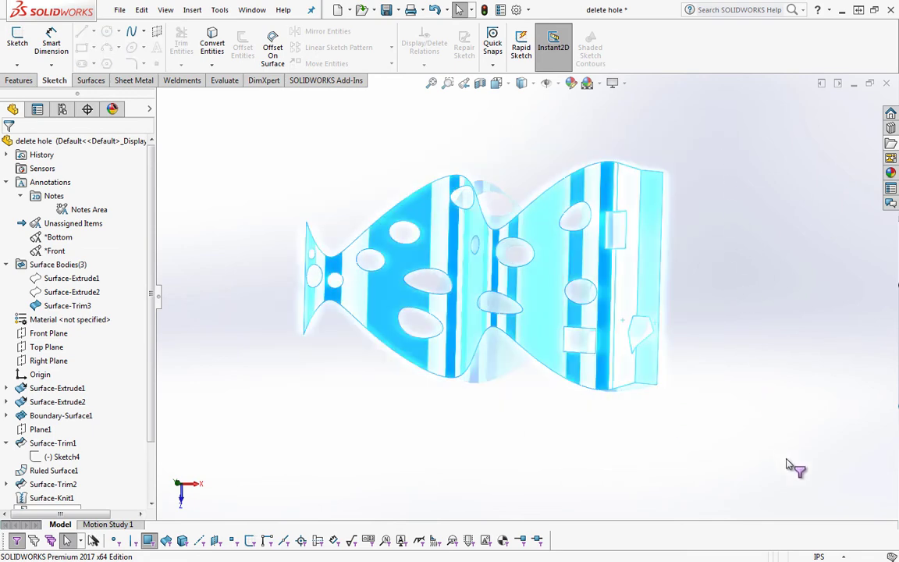
{"action": "left_click_drag", "start_coordinate": [789, 464], "coordinate": [273, 137]}
{"action": "left_click", "coordinate": [524, 140]}
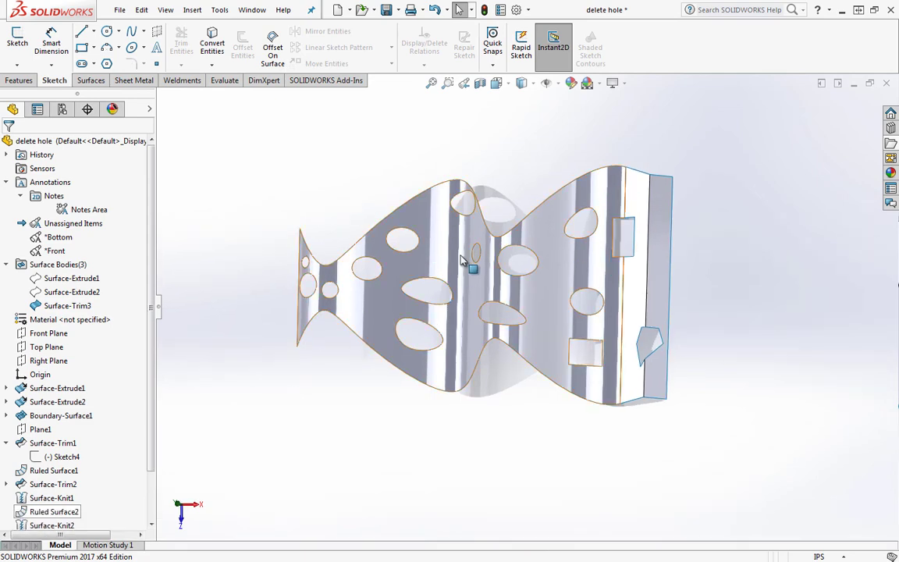
Hide the Surface-Trim3 body and show Sketch7.
{"action": "right_click", "coordinate": [67, 305]}
{"action": "left_click", "coordinate": [86, 282]}
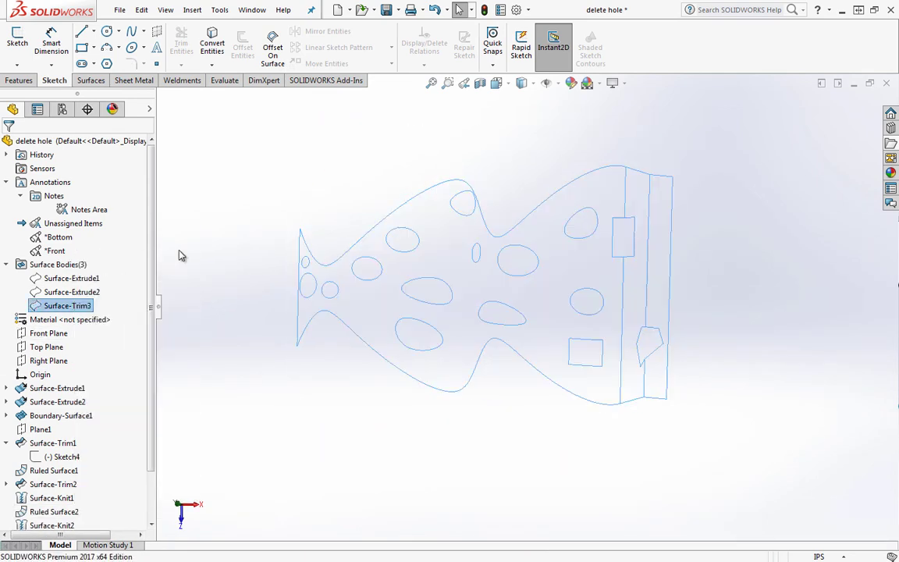
{"action": "left_click", "coordinate": [281, 371]}
{"action": "scroll", "coordinate": [151, 394], "scroll_direction": "down", "scroll_amount": 2}
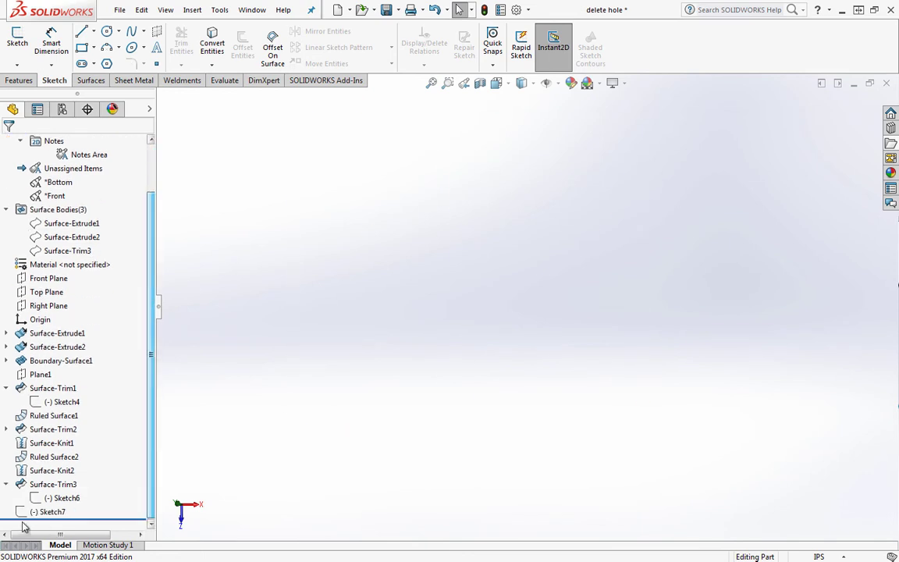
{"action": "right_click", "coordinate": [49, 512]}
{"action": "left_click", "coordinate": [49, 306]}
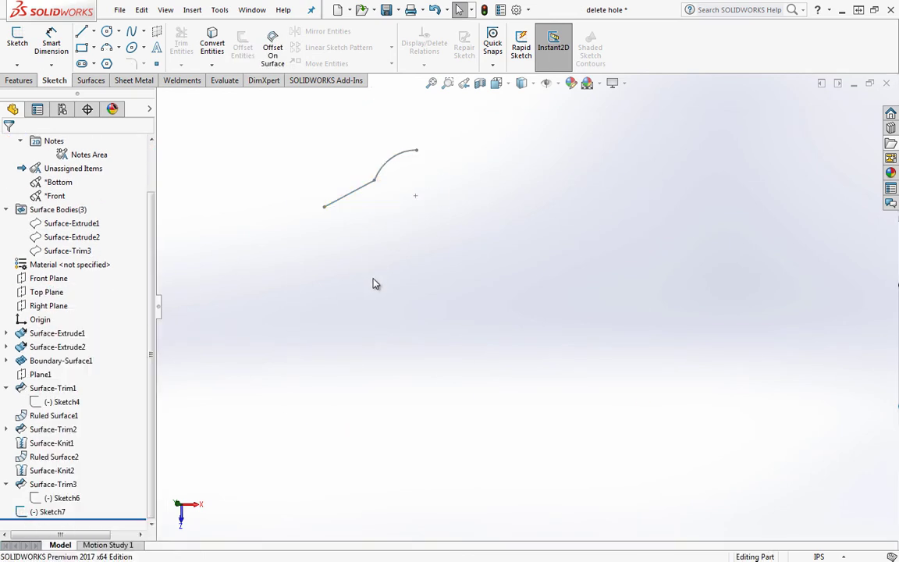
{"action": "scroll", "coordinate": [352, 156], "scroll_direction": "down", "scroll_amount": 3}
Edit Sketch7, zoom out, and crossing-box the arc and line at their junction.
{"action": "right_click", "coordinate": [413, 187]}
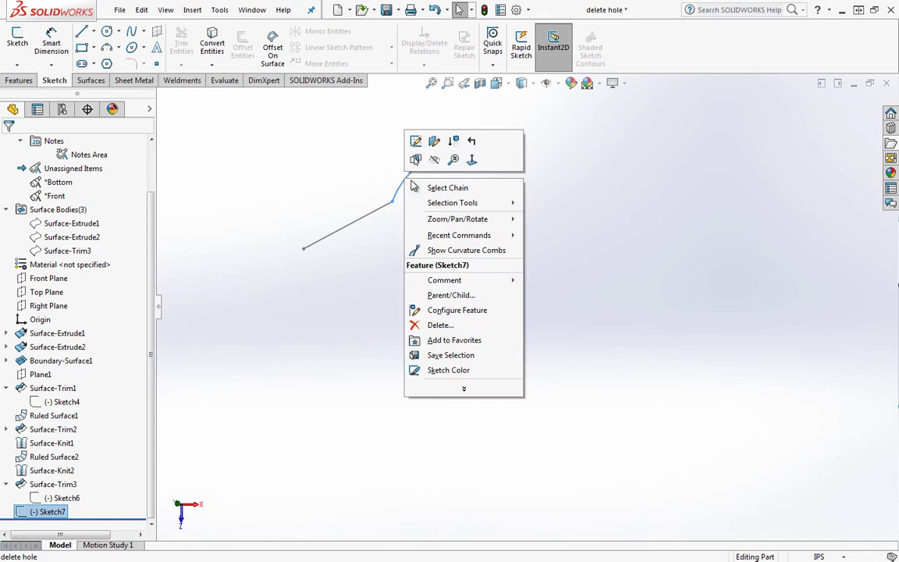
{"action": "left_click", "coordinate": [415, 142]}
{"action": "scroll", "coordinate": [387, 221], "scroll_direction": "down", "scroll_amount": 2}
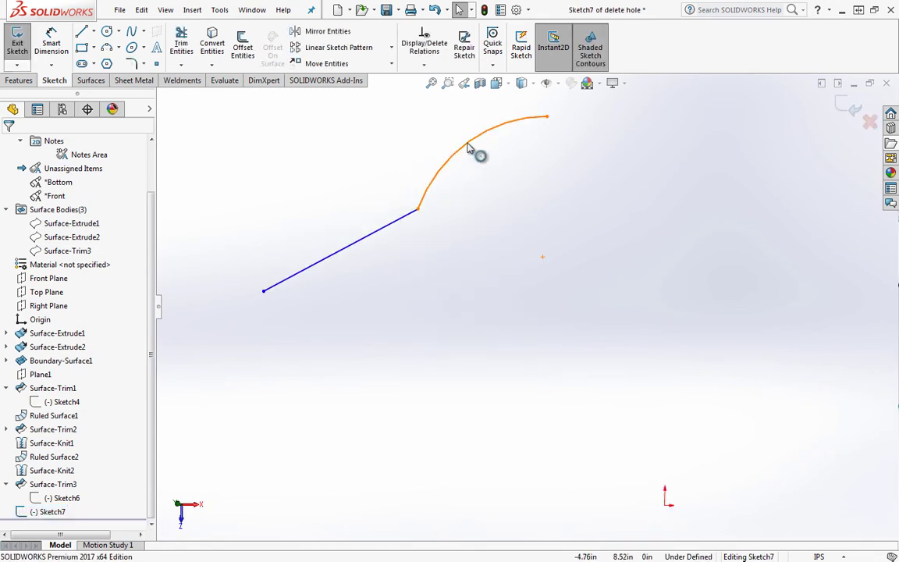
{"action": "key", "text": "z"}
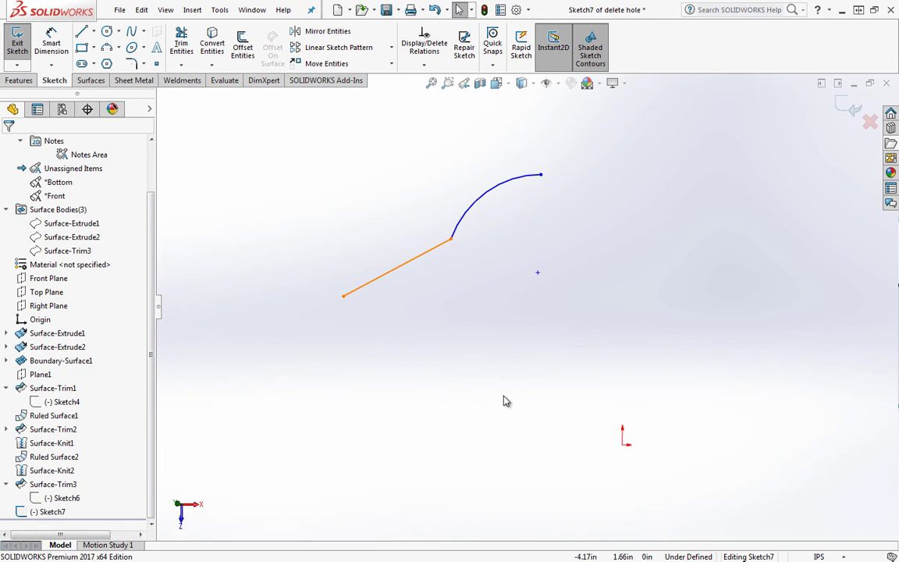
{"action": "left_click_drag", "start_coordinate": [521, 358], "coordinate": [469, 304]}
{"action": "left_click_drag", "start_coordinate": [416, 378], "coordinate": [509, 305]}
{"action": "left_click_drag", "start_coordinate": [480, 261], "coordinate": [436, 227]}
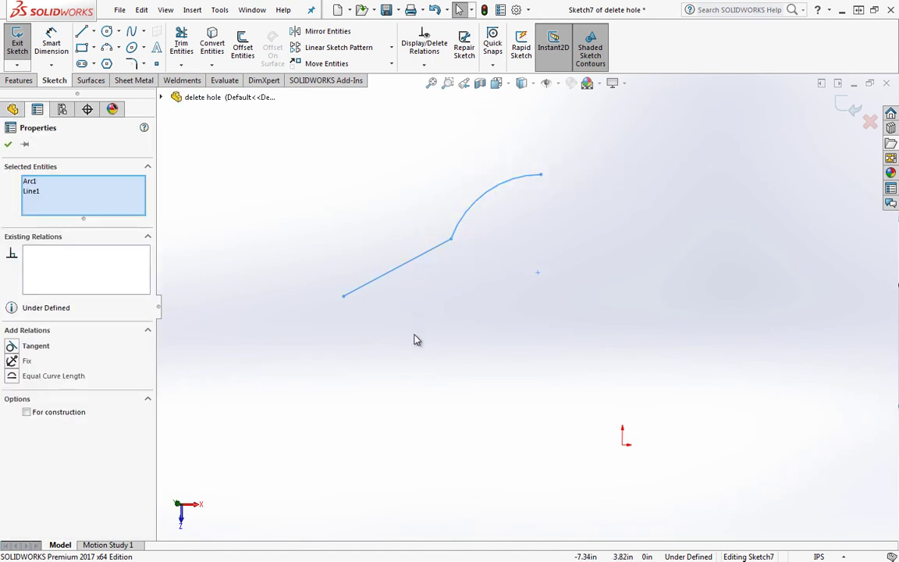
Crossing-box Arc1 and Line1 together and add a Tangent relation between them.
{"action": "left_click", "coordinate": [518, 279]}
{"action": "left_click_drag", "start_coordinate": [501, 284], "coordinate": [413, 216]}
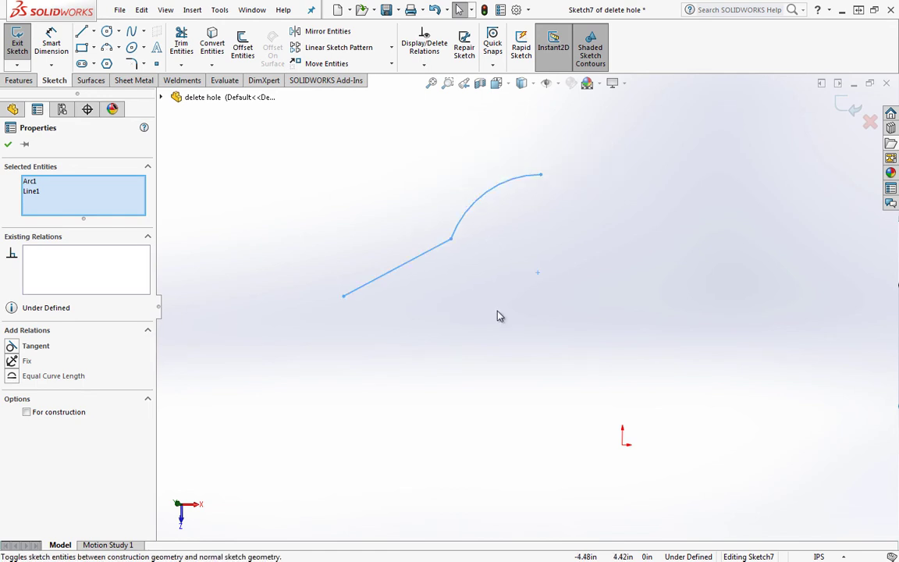
{"action": "left_click", "coordinate": [448, 280]}
{"action": "left_click_drag", "start_coordinate": [445, 254], "coordinate": [390, 200]}
{"action": "left_click_drag", "start_coordinate": [473, 271], "coordinate": [381, 182]}
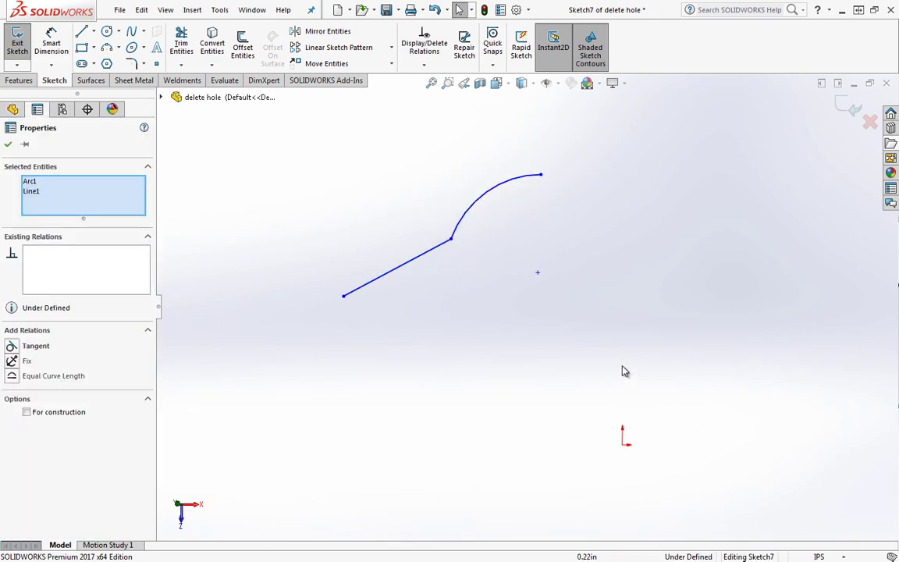
{"action": "left_click", "coordinate": [506, 295]}
{"action": "left_click_drag", "start_coordinate": [492, 261], "coordinate": [449, 198]}
{"action": "left_click", "coordinate": [462, 163]}
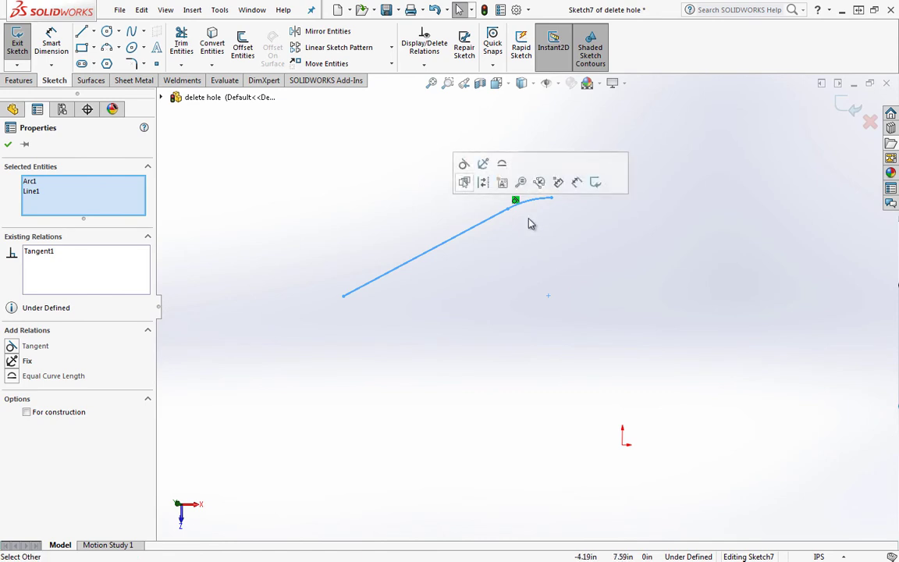
Drag the arc-line junction point up and left to reshape the curve.
{"action": "left_click", "coordinate": [529, 221]}
{"action": "left_click_drag", "start_coordinate": [511, 212], "coordinate": [426, 200]}
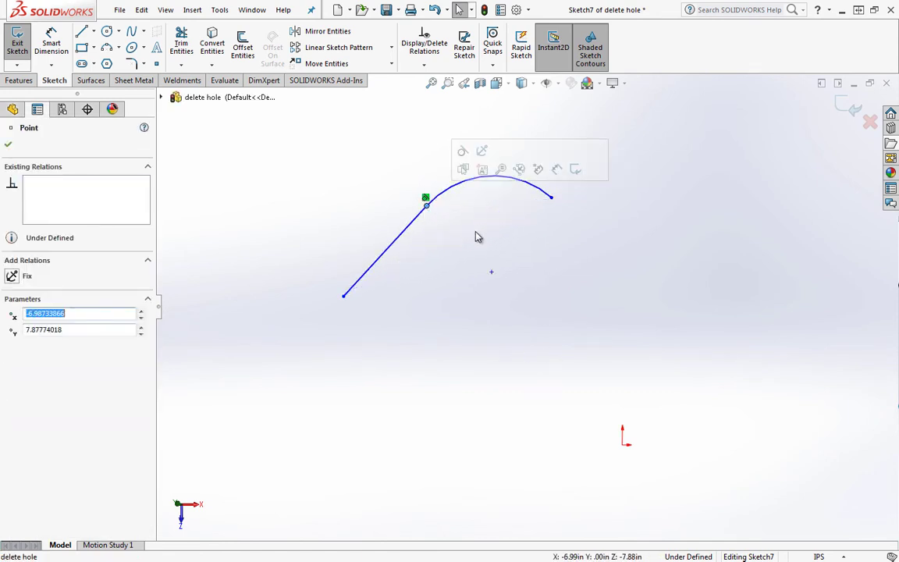
{"action": "left_click", "coordinate": [475, 236]}
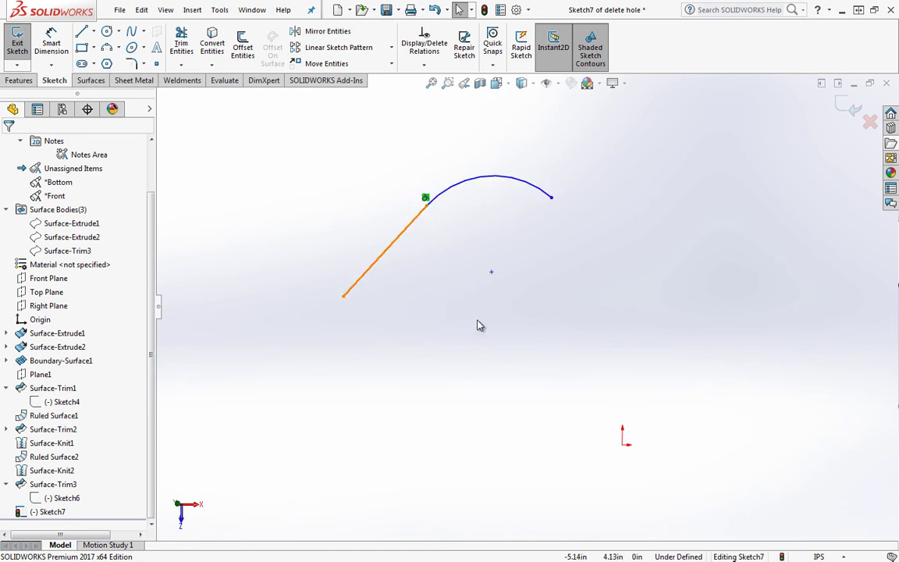
Drag the arc's end point up and left.
{"action": "left_click_drag", "start_coordinate": [478, 323], "coordinate": [396, 263]}
{"action": "mouse_move", "coordinate": [554, 192]}
{"action": "left_mouse_down"}
{"action": "mouse_move", "coordinate": [502, 176]}
{"action": "mouse_move", "coordinate": [516, 187]}
{"action": "mouse_move", "coordinate": [507, 181]}
{"action": "mouse_move", "coordinate": [499, 336]}
{"action": "mouse_move", "coordinate": [497, 328]}
{"action": "left_mouse_up"}
{"action": "left_click", "coordinate": [517, 201]}
Draw a vertical centerline at the arc's end.
{"action": "left_click", "coordinate": [94, 31]}
{"action": "left_click", "coordinate": [109, 63]}
{"action": "right_click", "coordinate": [567, 228]}
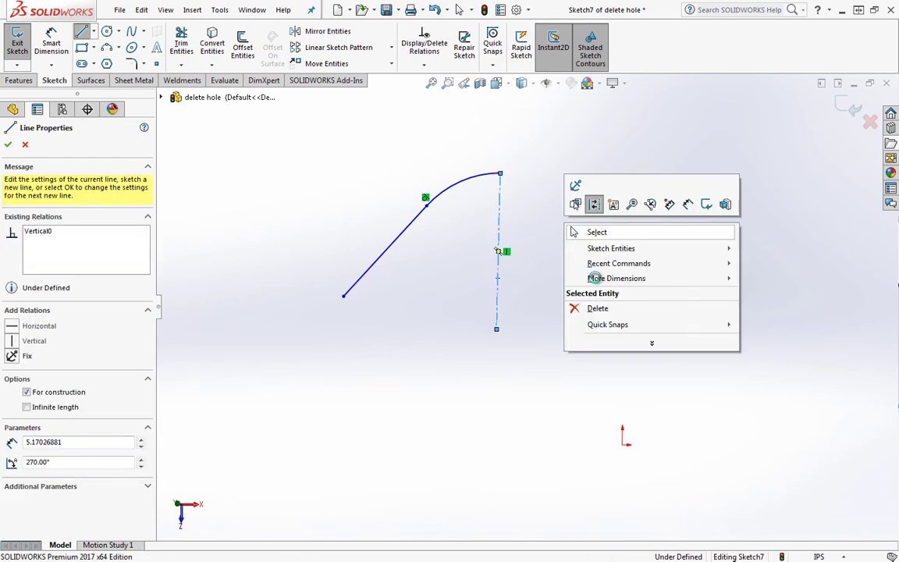
{"action": "left_click", "coordinate": [596, 231]}
Mirror the arc and line across the centerline and exit Sketch7.
{"action": "left_click_drag", "start_coordinate": [559, 372], "coordinate": [372, 207]}
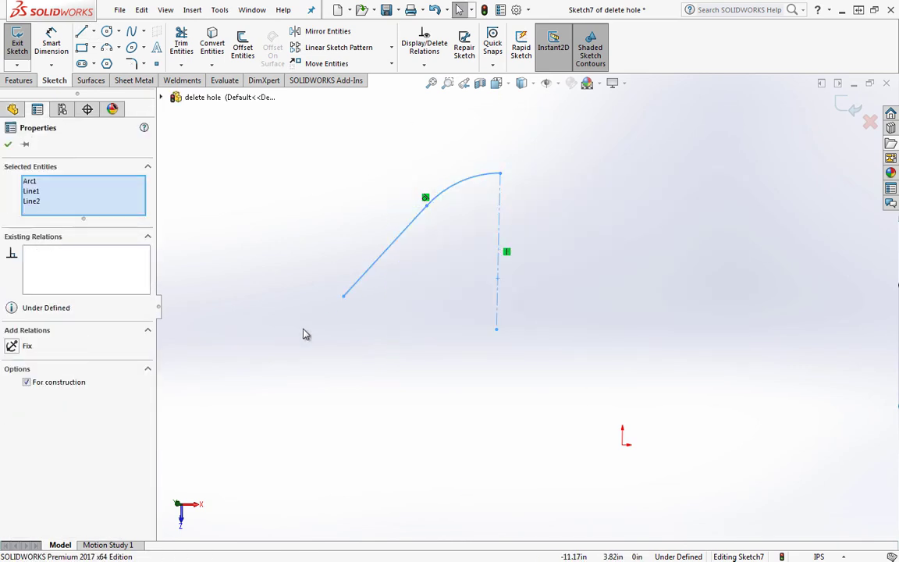
{"action": "left_click", "coordinate": [337, 33]}
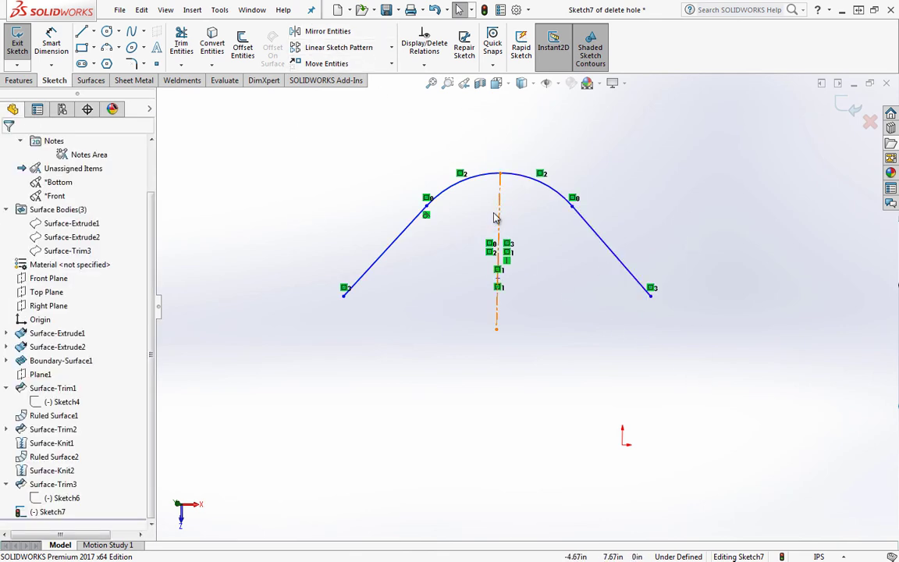
{"action": "left_click", "coordinate": [857, 107]}
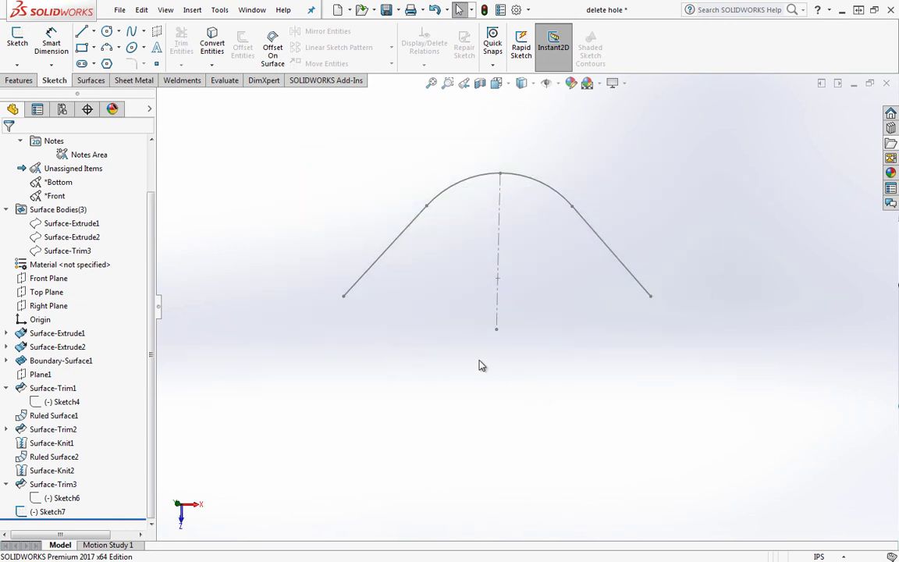
Clear all selection filters from the canvas shortcut menu, then confirm the filter list is cleared.
{"action": "right_click", "coordinate": [422, 314]}
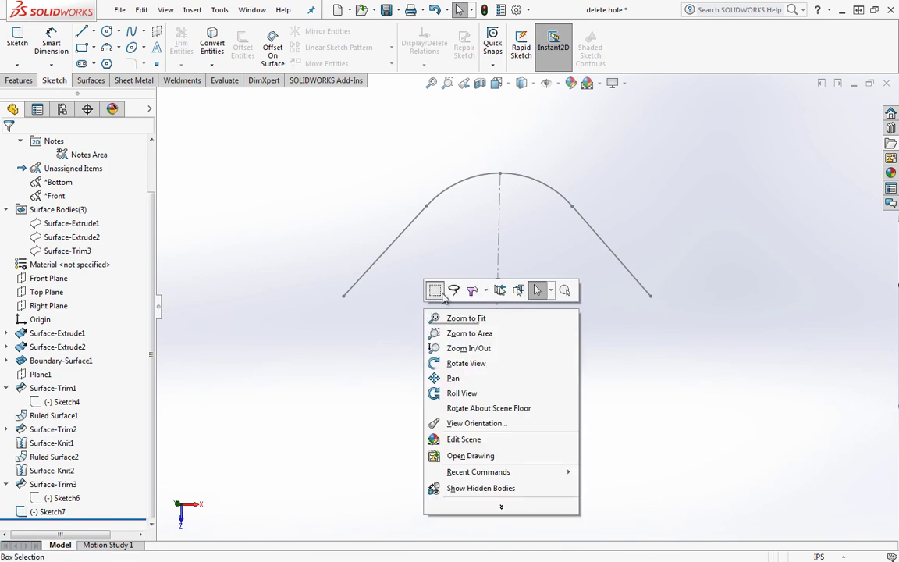
{"action": "left_click", "coordinate": [479, 291]}
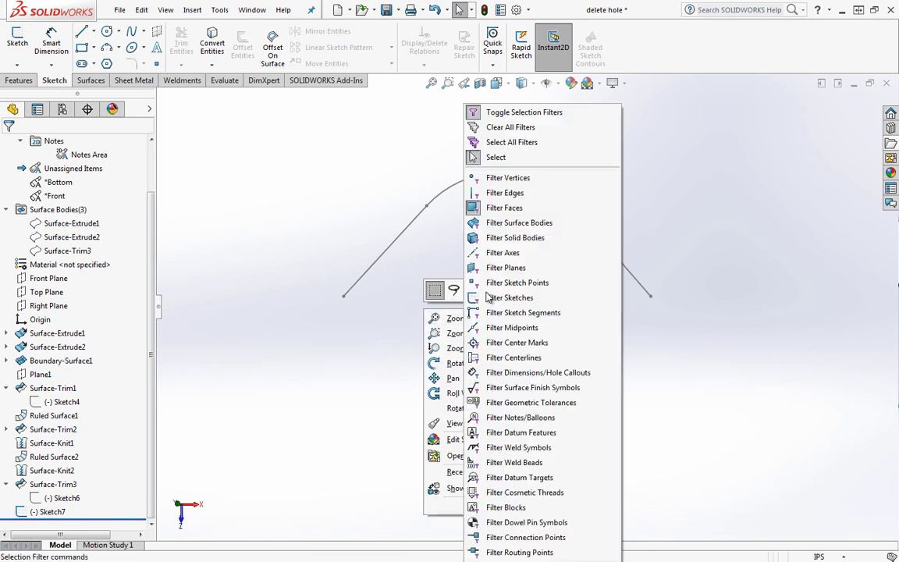
{"action": "left_click", "coordinate": [513, 128]}
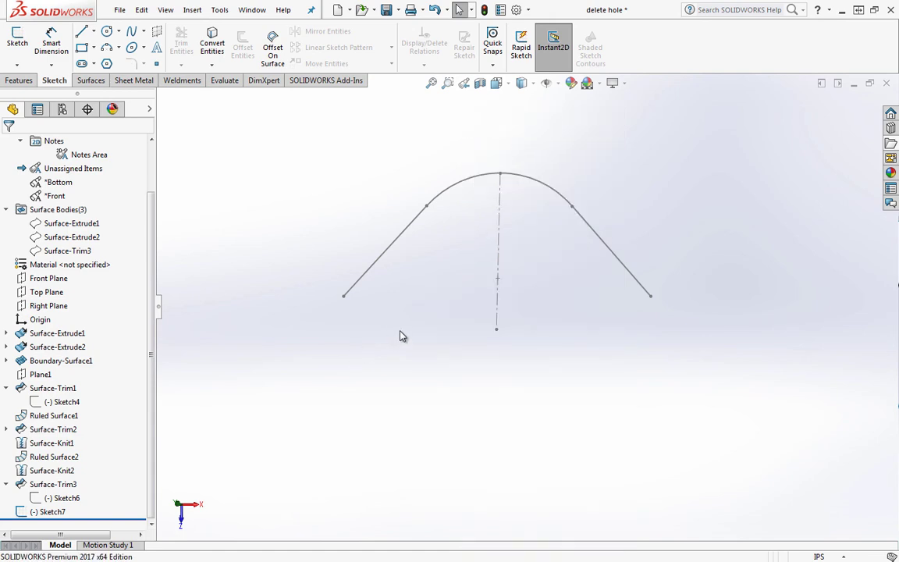
{"action": "right_click", "coordinate": [488, 287]}
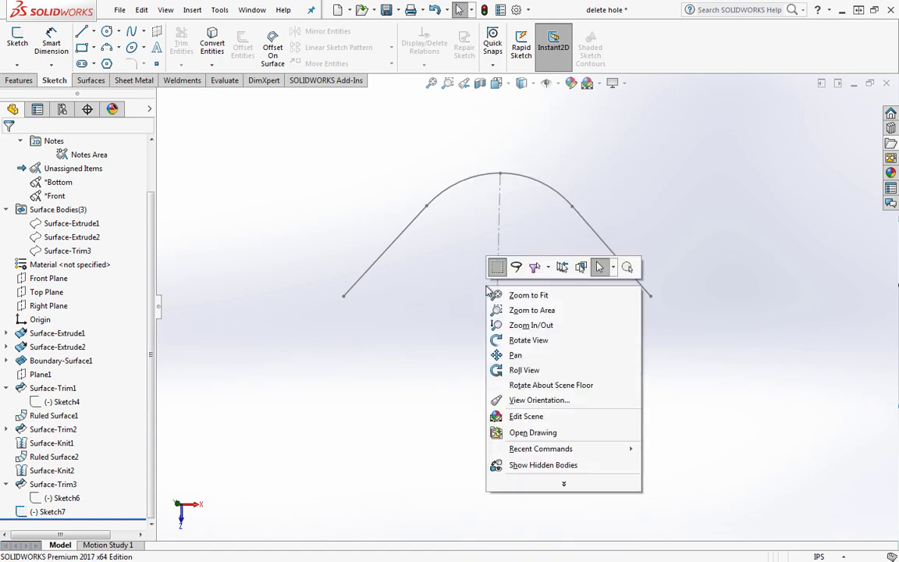
{"action": "left_click", "coordinate": [550, 268]}
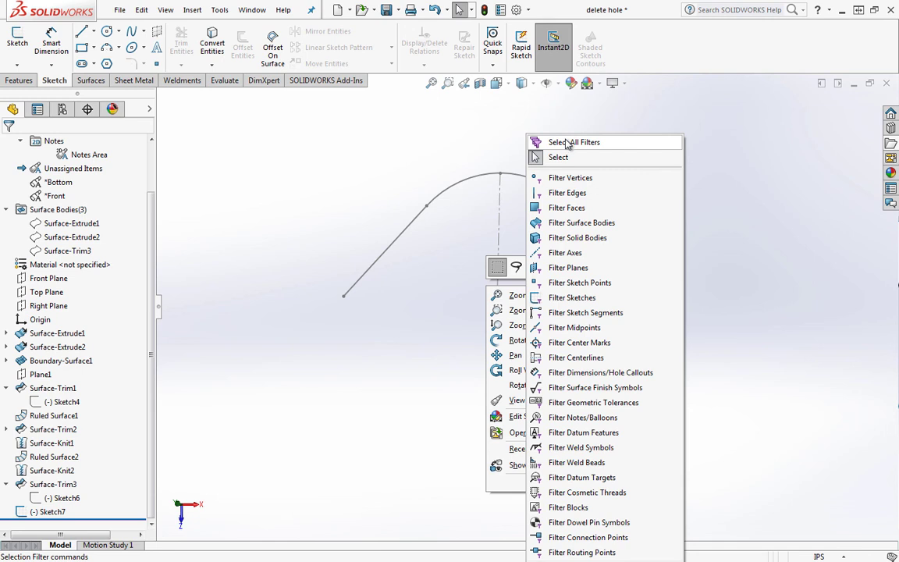
{"action": "left_click", "coordinate": [433, 336]}
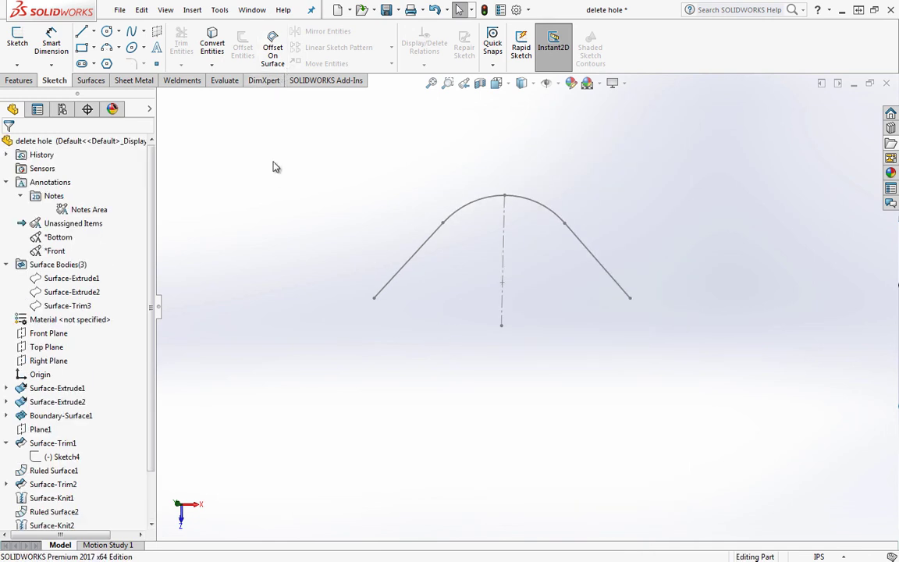
Switch to Mechanical Layout Final Rev 5 and box-select the floor, then the pipe run with fittings.
{"action": "left_click", "coordinate": [252, 10]}
{"action": "left_click", "coordinate": [304, 176]}
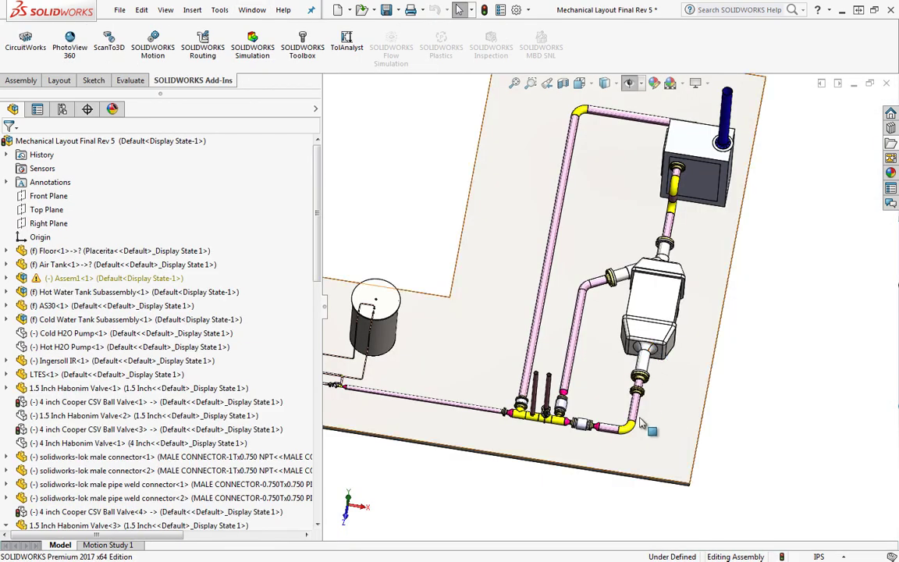
{"action": "left_click_drag", "start_coordinate": [798, 423], "coordinate": [525, 199]}
{"action": "left_click_drag", "start_coordinate": [754, 505], "coordinate": [521, 189]}
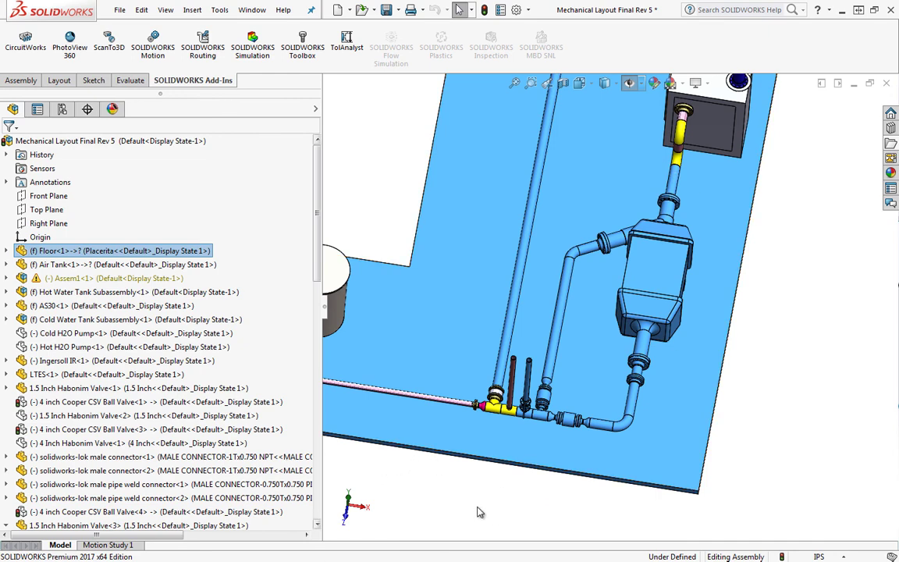
{"action": "left_click_drag", "start_coordinate": [402, 490], "coordinate": [753, 185]}
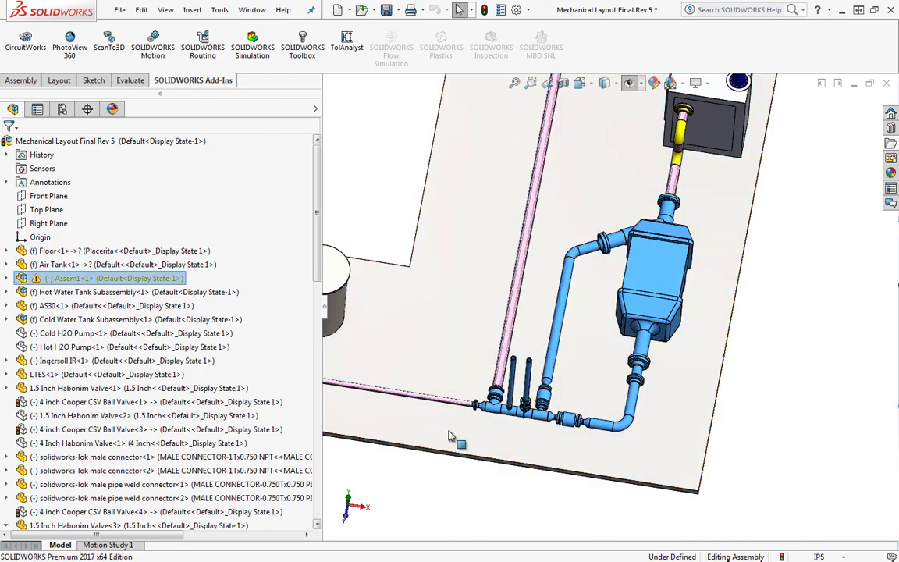